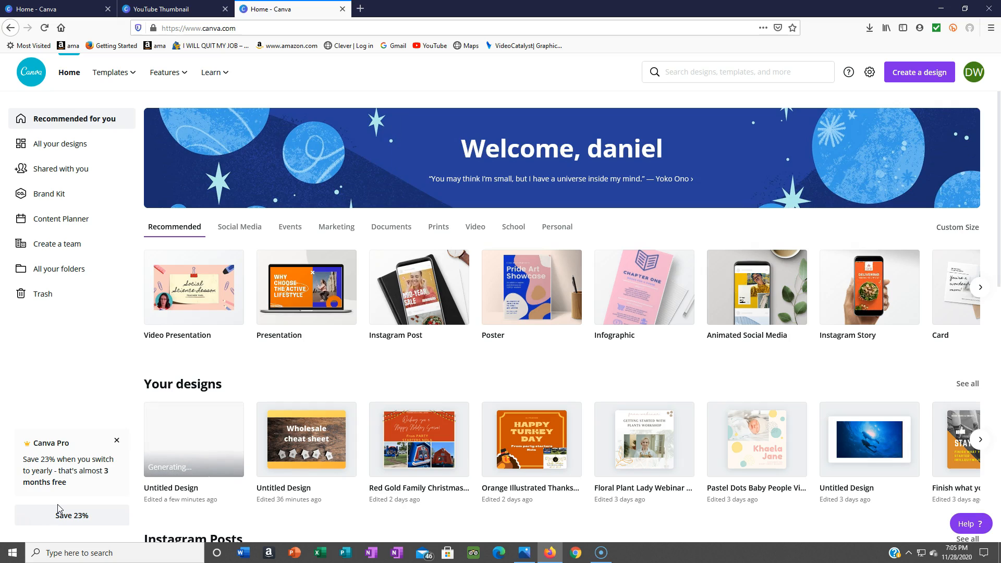
click(70, 504)
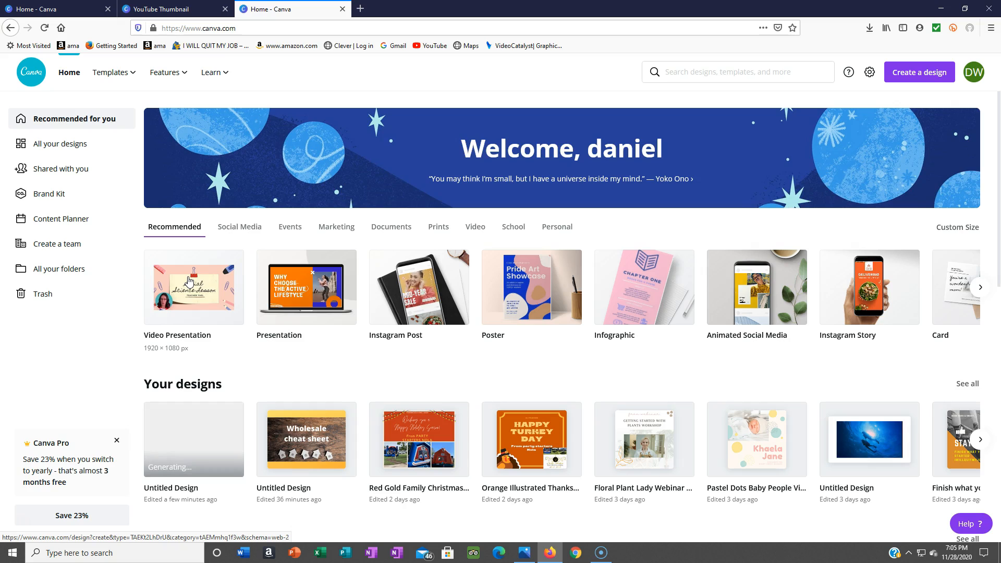
click(237, 316)
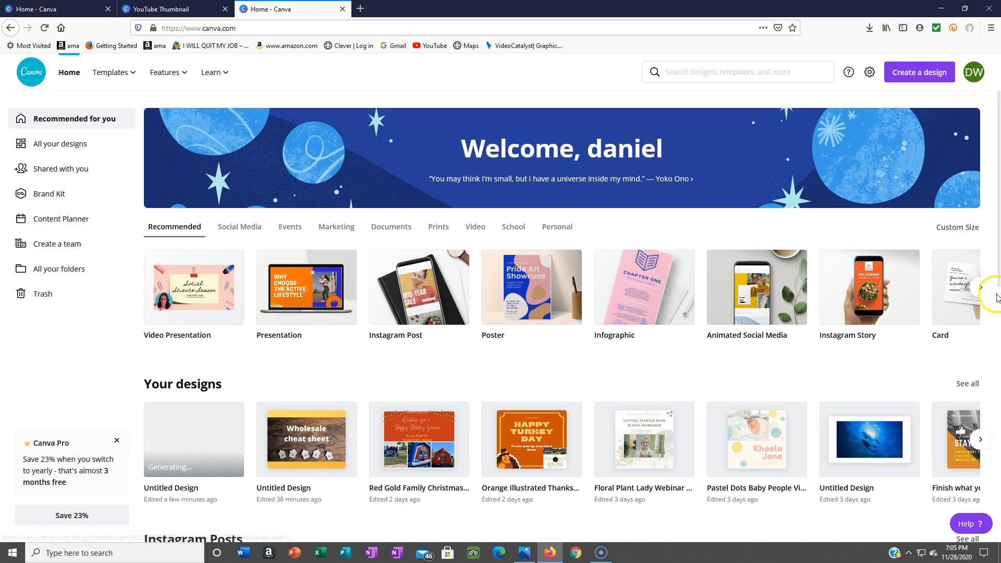
click(981, 288)
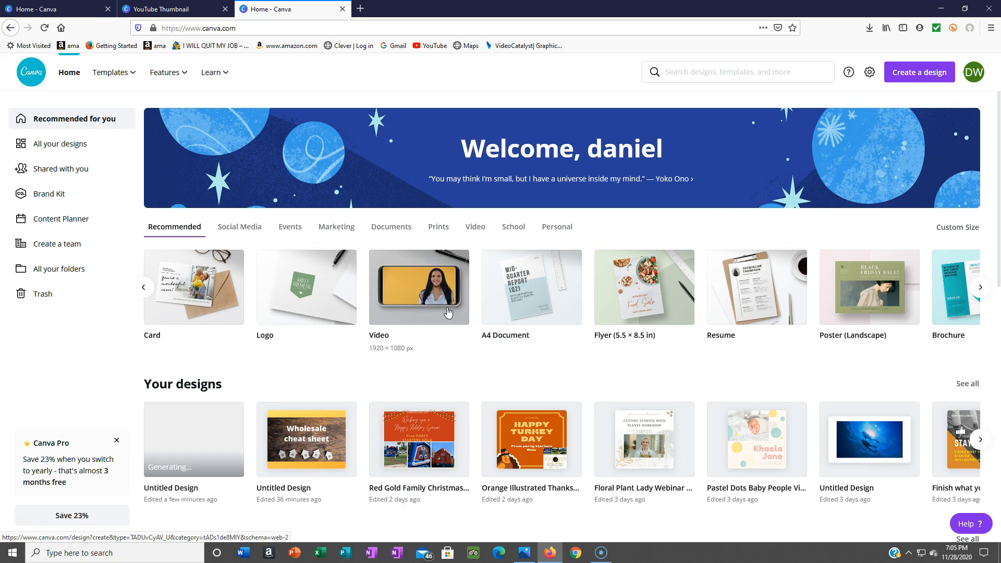
click(325, 299)
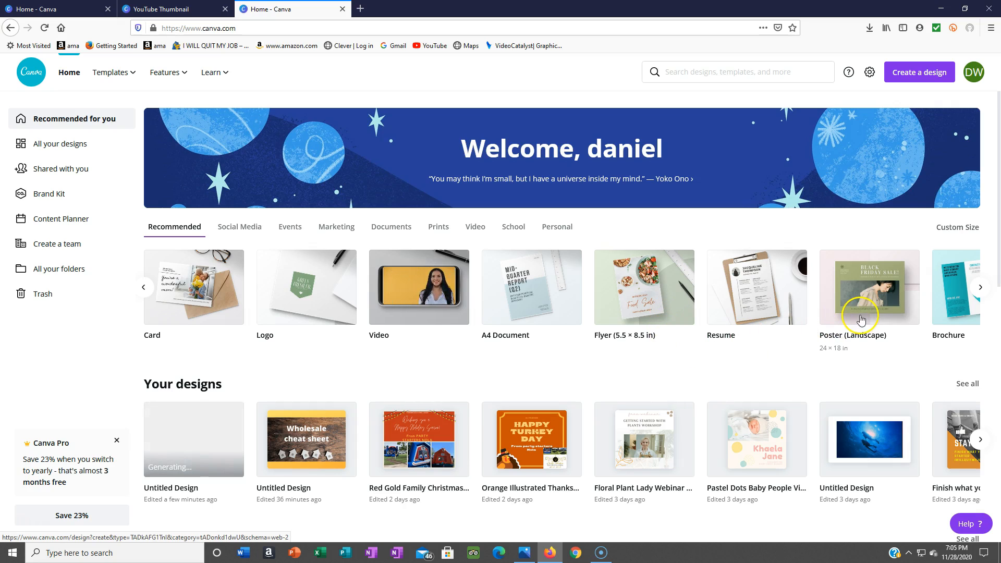
click(981, 287)
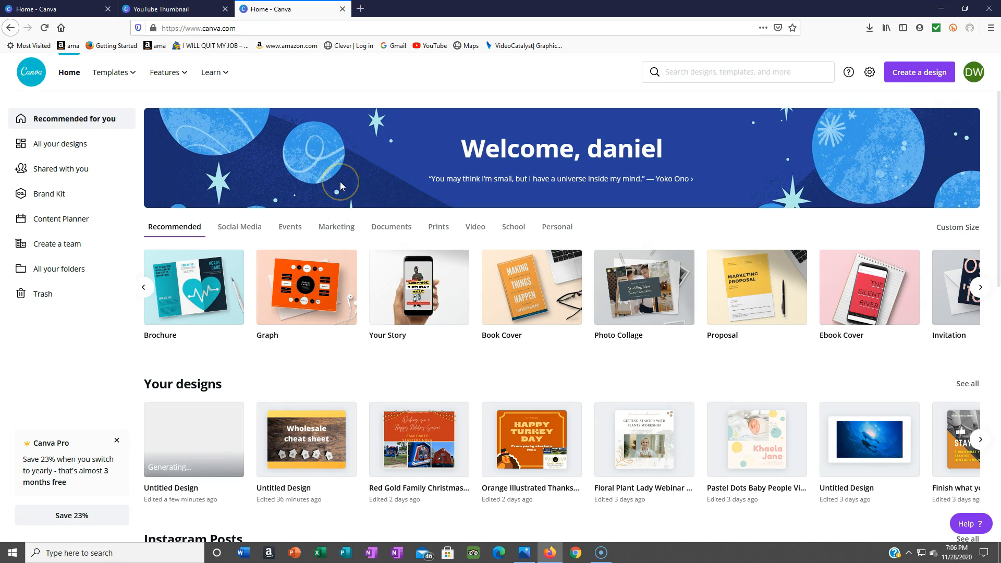
Search for "youtube thumbnail" templates and create a blank YouTube Thumbnail design.
click(752, 69)
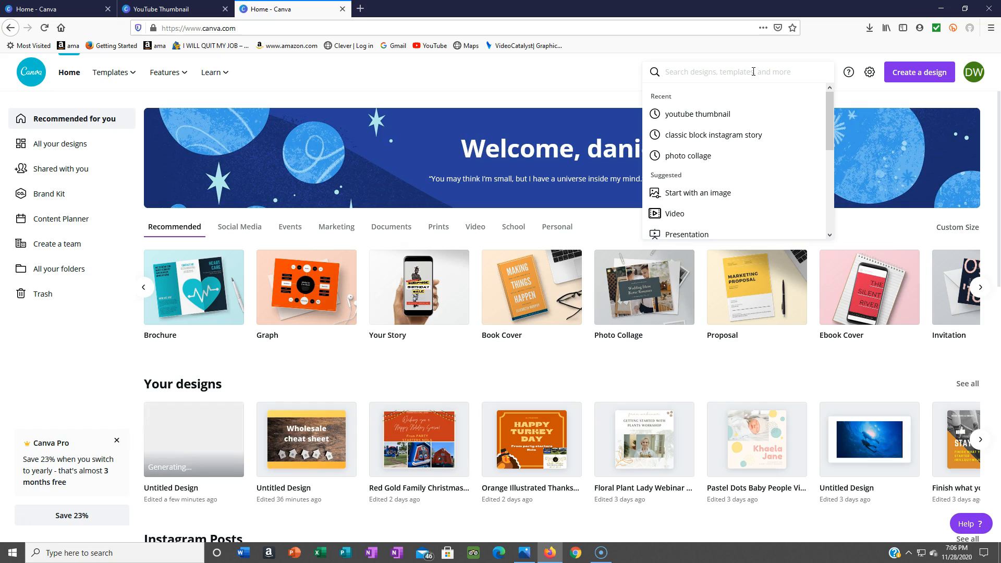
click(719, 112)
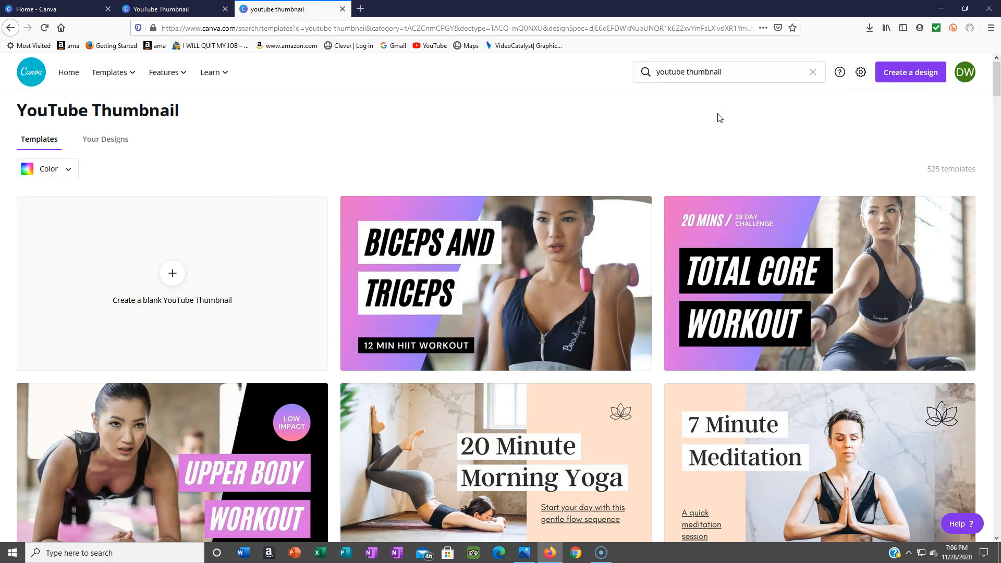
drag(997, 73, 997, 147)
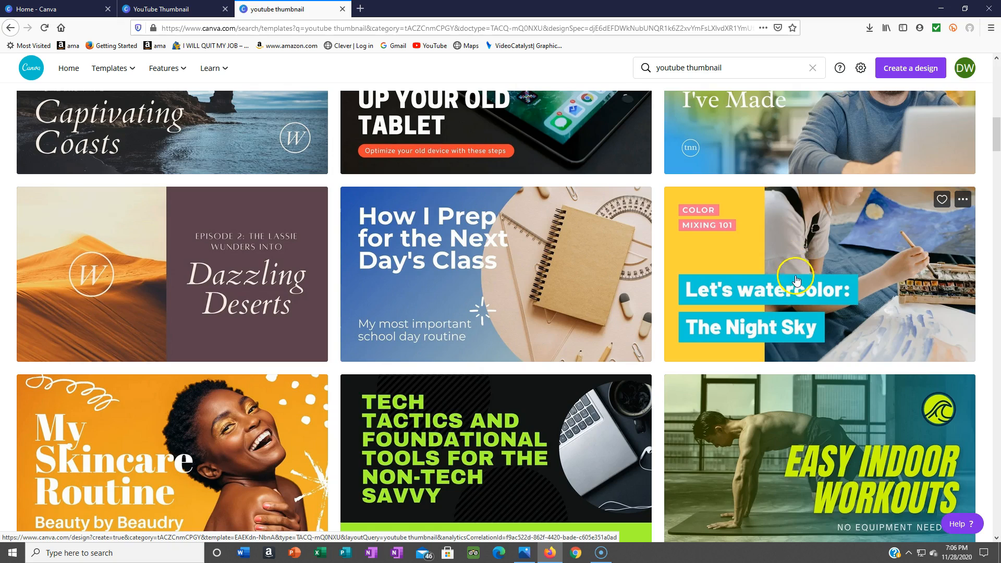
drag(998, 133, 997, 257)
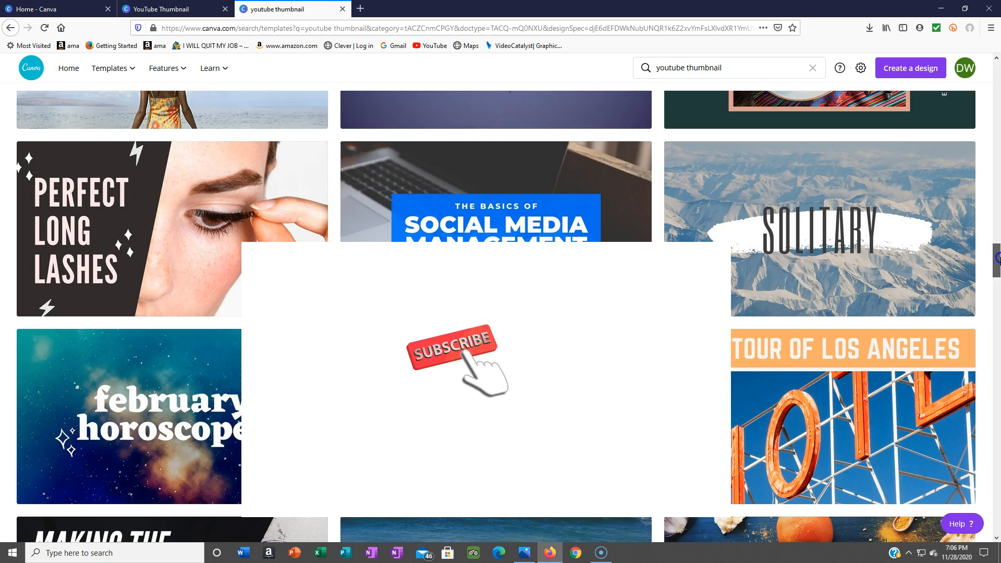
drag(998, 257, 981, 70)
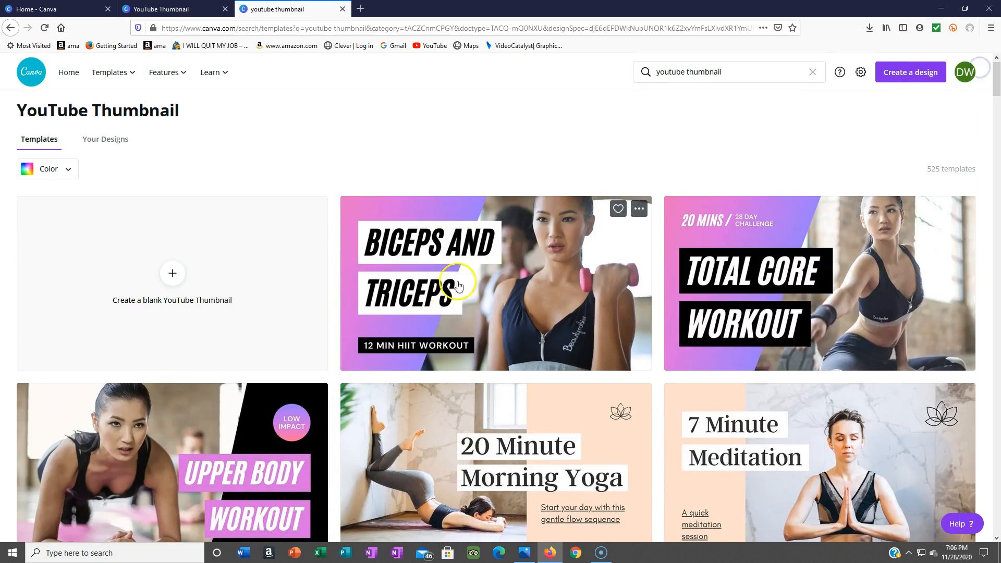
click(215, 300)
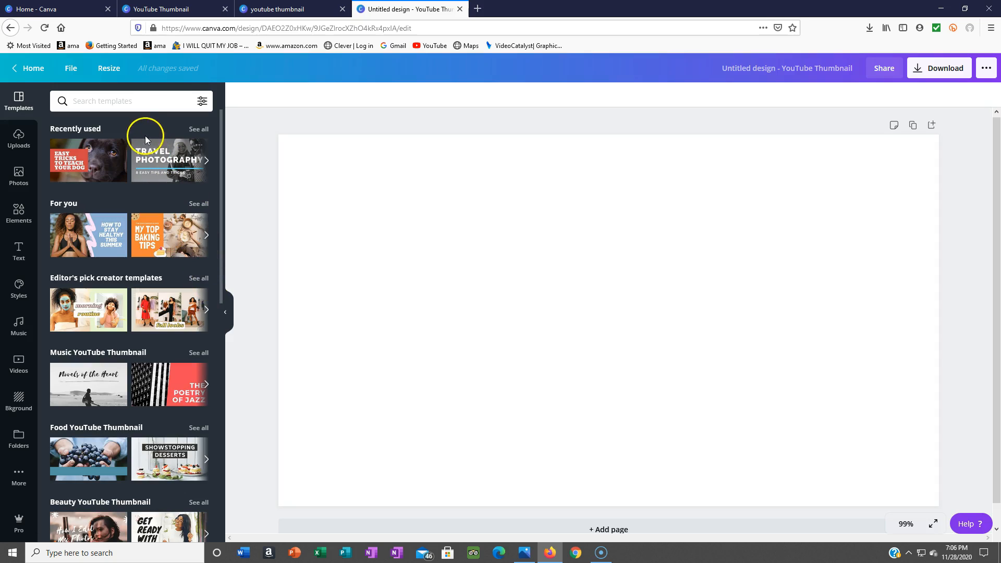
Look through the template categories offered for the blank YouTube thumbnail.
click(94, 159)
click(225, 312)
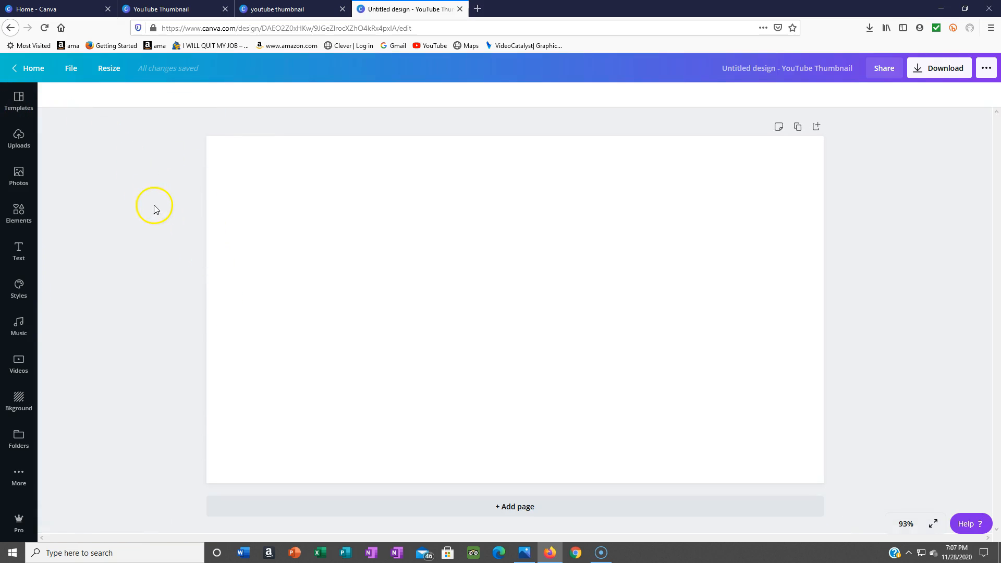
click(12, 104)
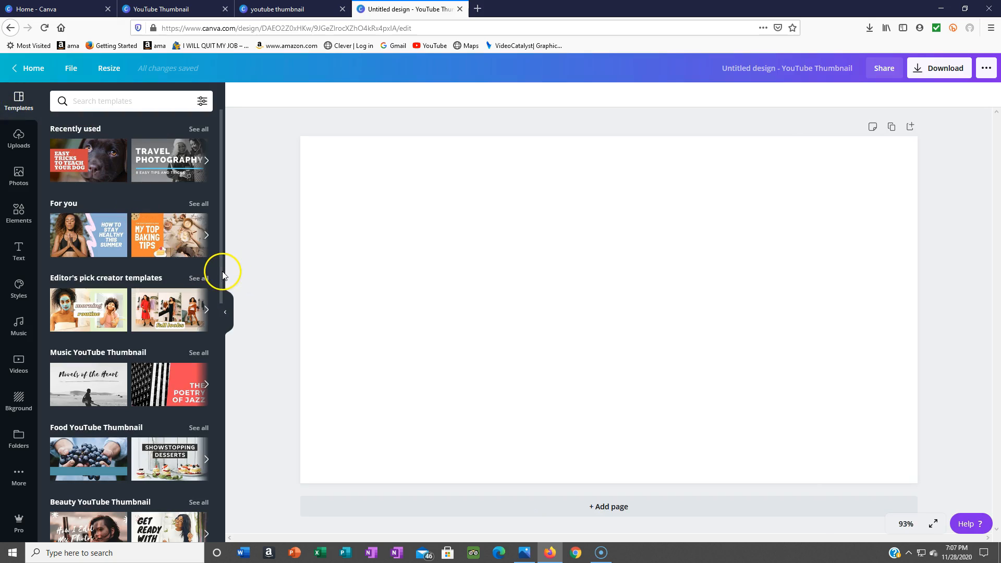
drag(223, 274, 234, 444)
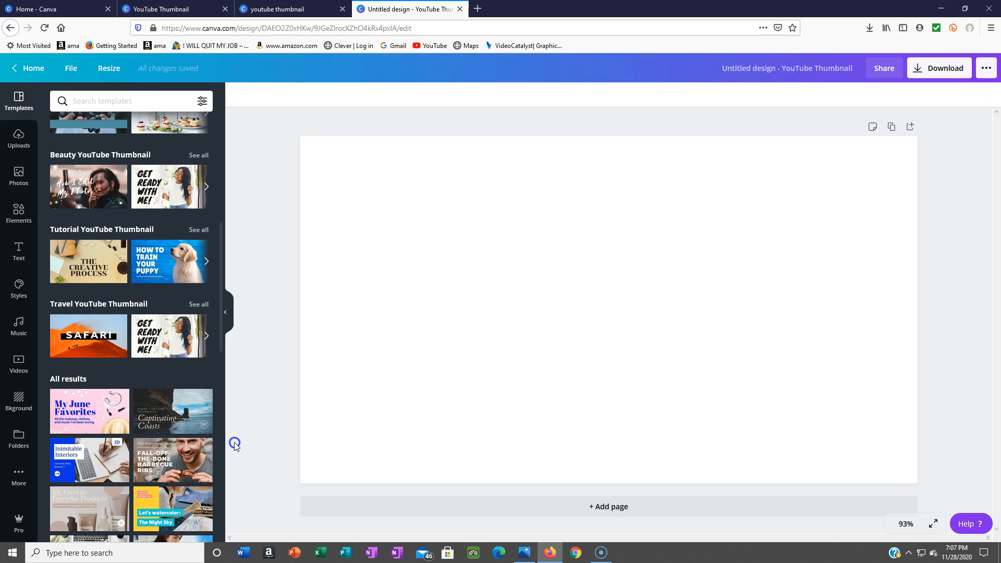
drag(235, 444, 232, 423)
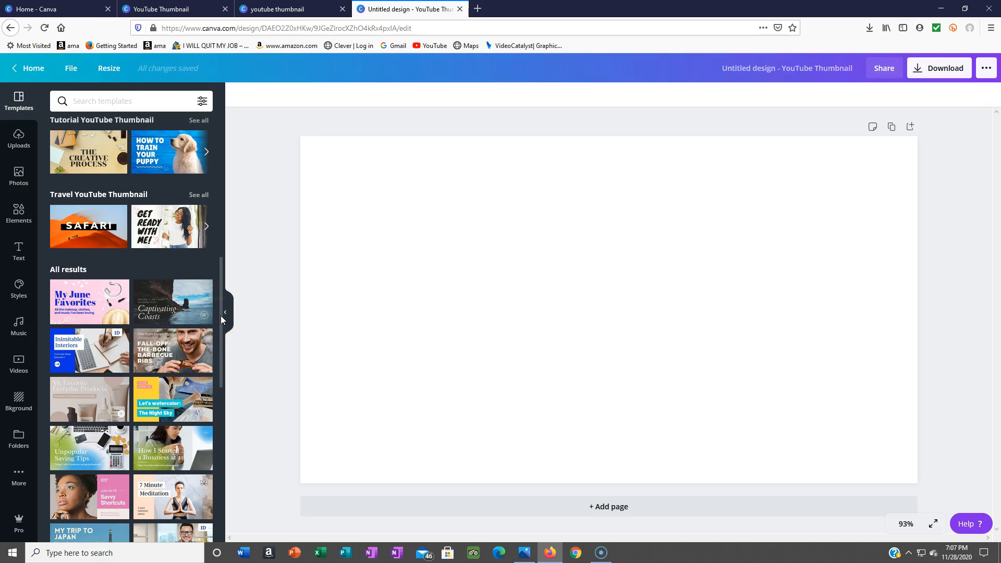
drag(220, 315, 219, 153)
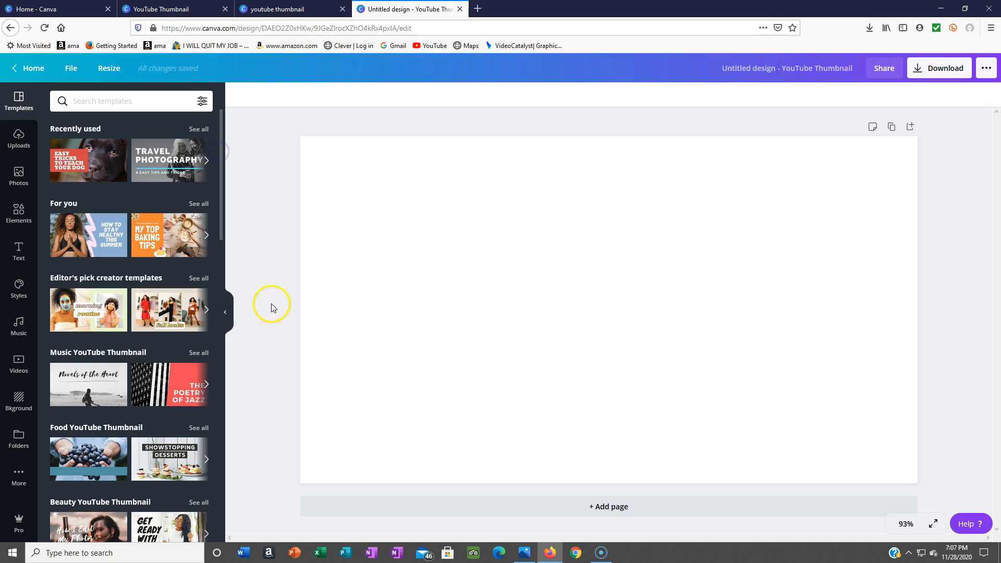
Add the uploaded photo of the man in a camouflage cap pointing upward to the blank page.
click(608, 340)
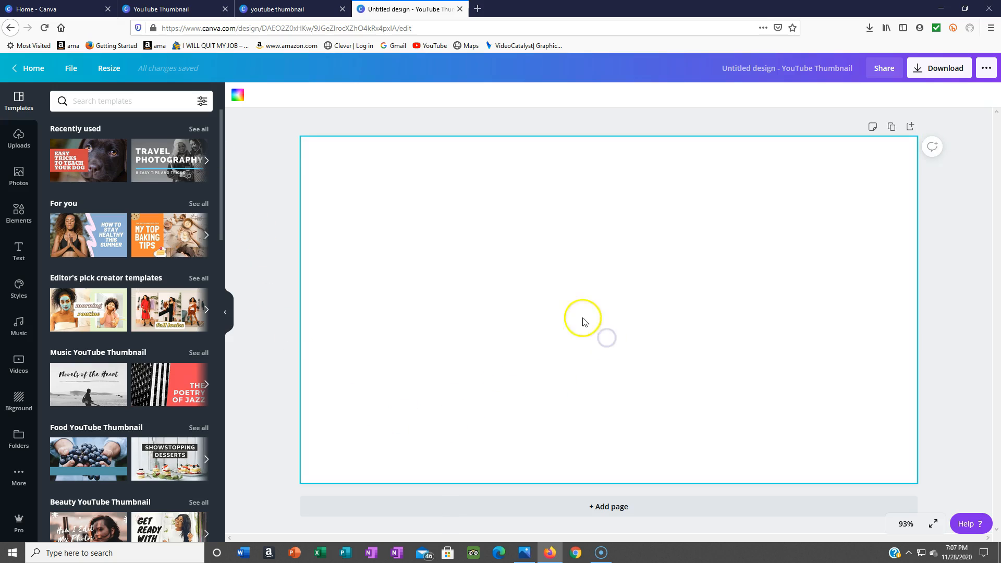
click(23, 152)
click(19, 139)
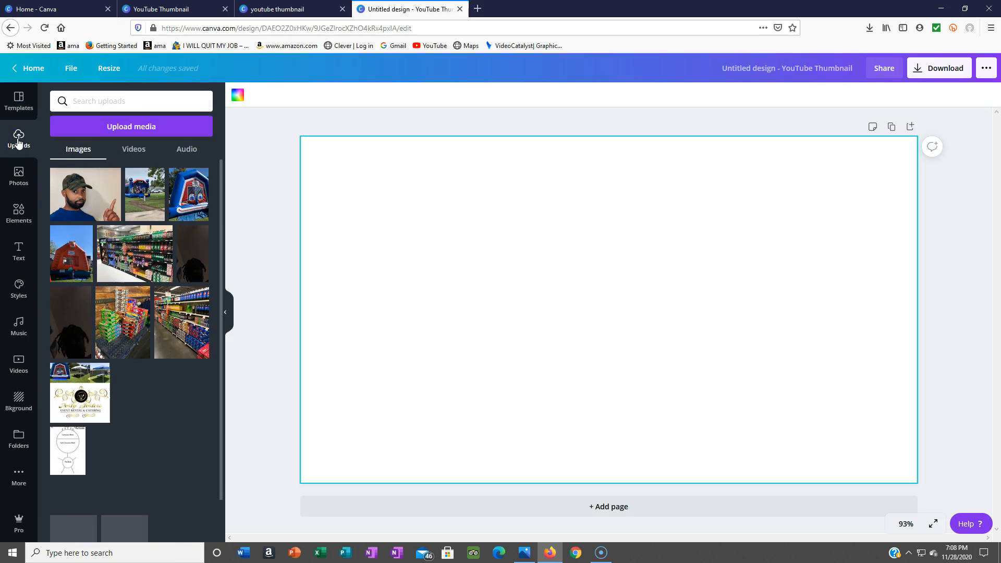
click(18, 140)
click(76, 195)
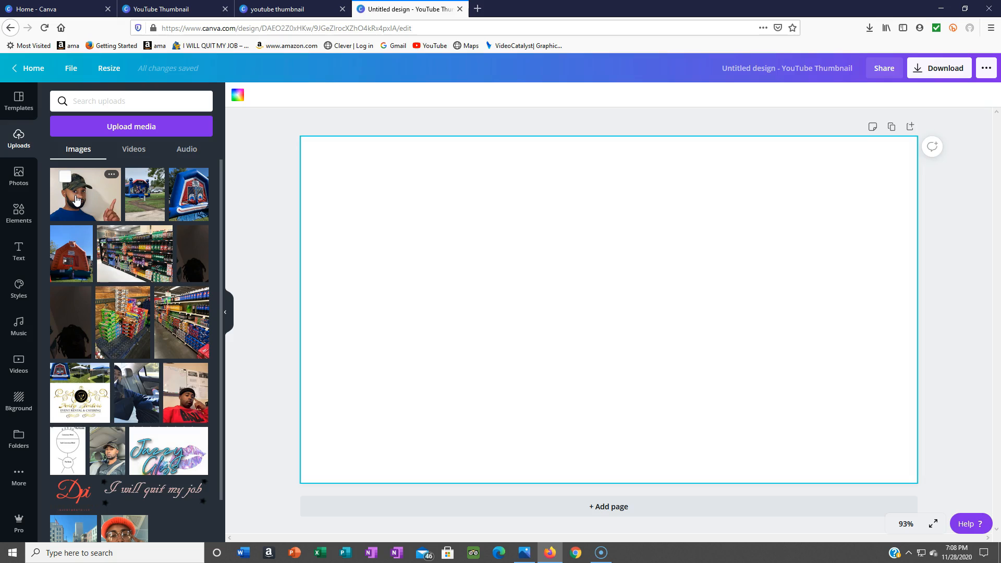
click(76, 198)
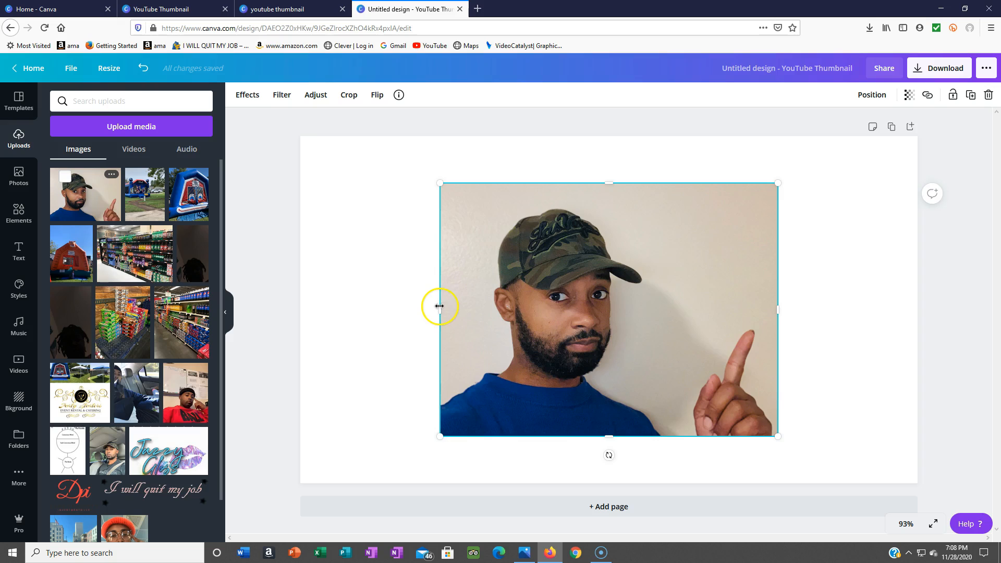
Extend the photo on all four sides so that it fills the entire page.
drag(440, 306, 301, 324)
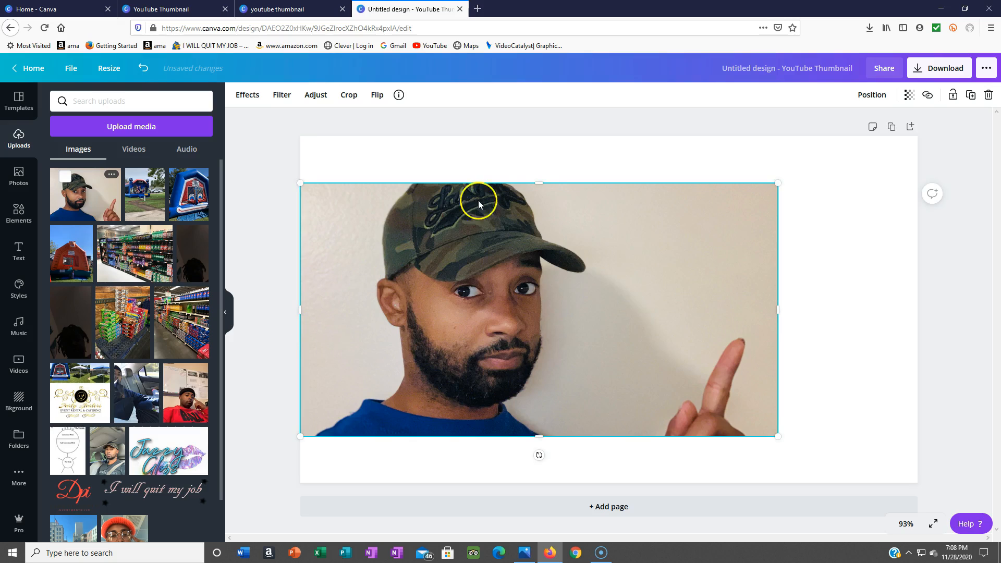
drag(541, 183, 547, 136)
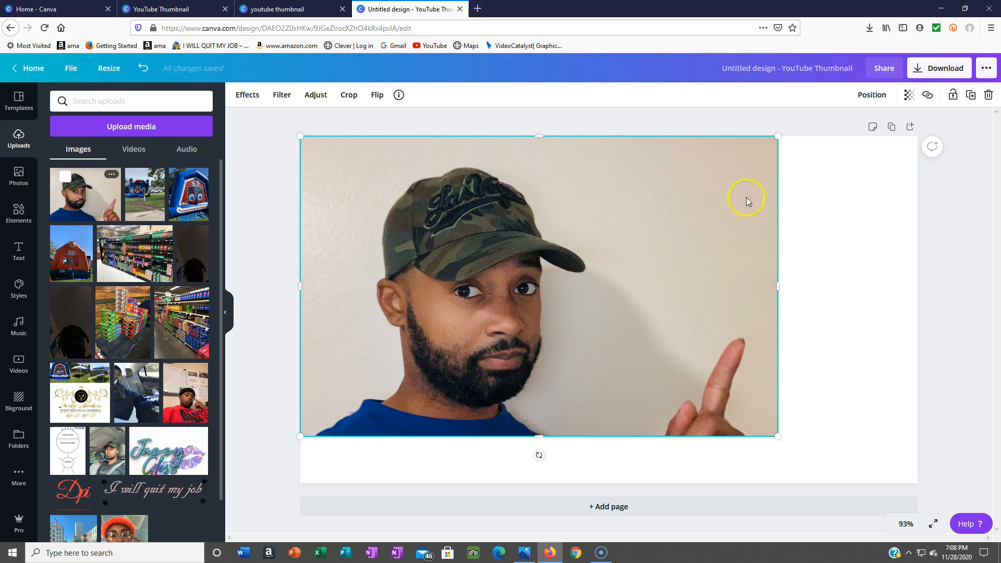
drag(779, 284, 920, 290)
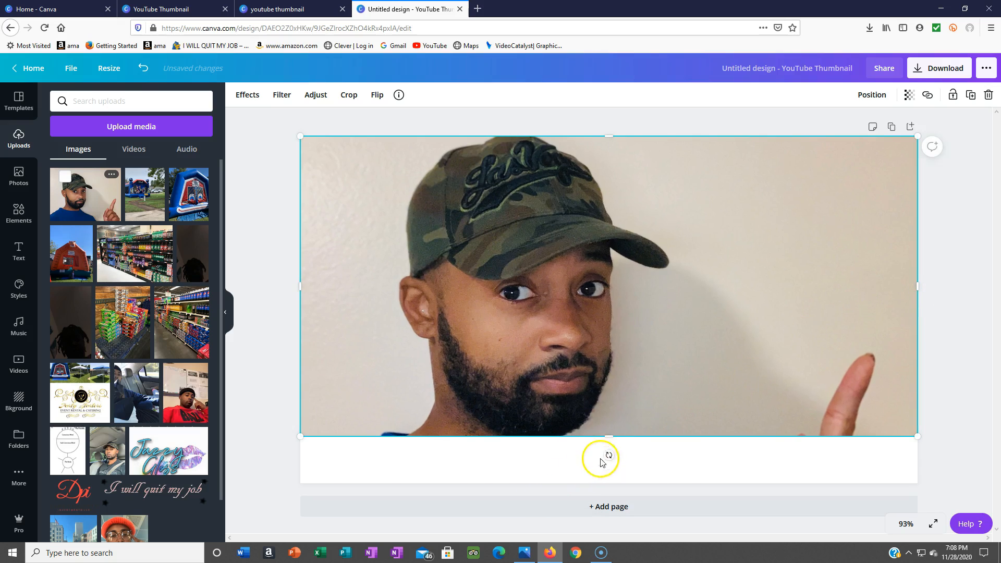
drag(610, 436, 614, 485)
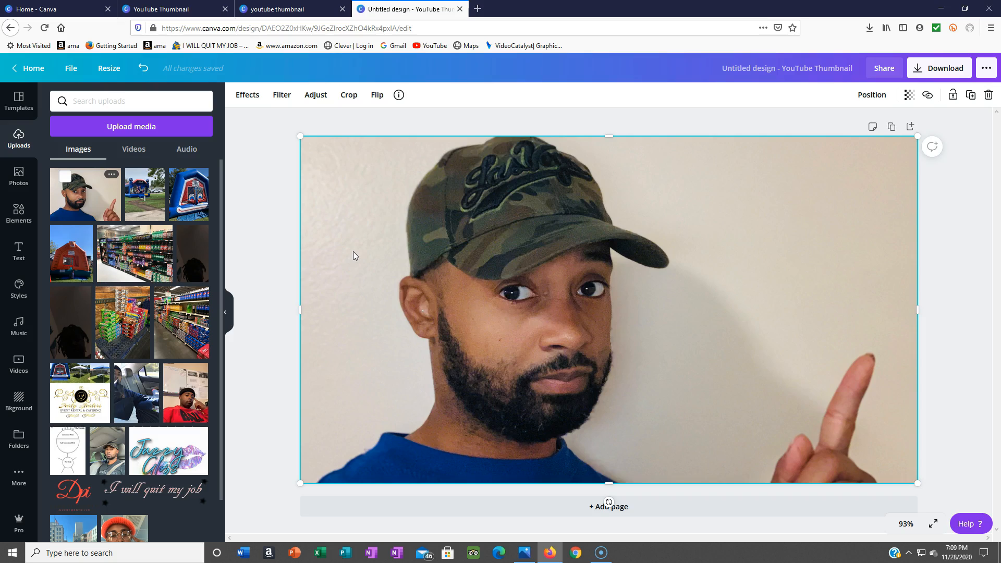
Flip the photo horizontally so the pointing hand is on the left side of the page.
click(378, 96)
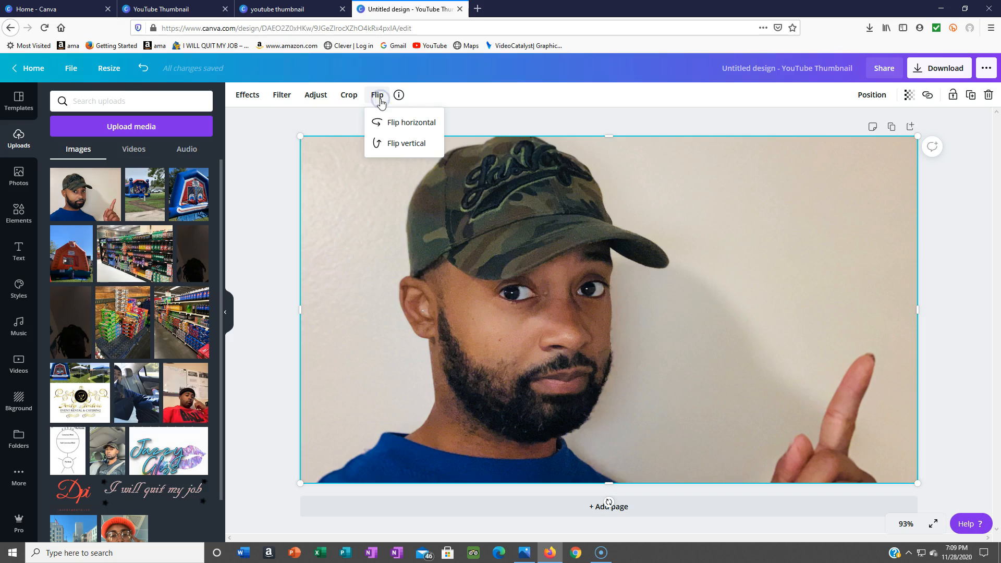
click(397, 124)
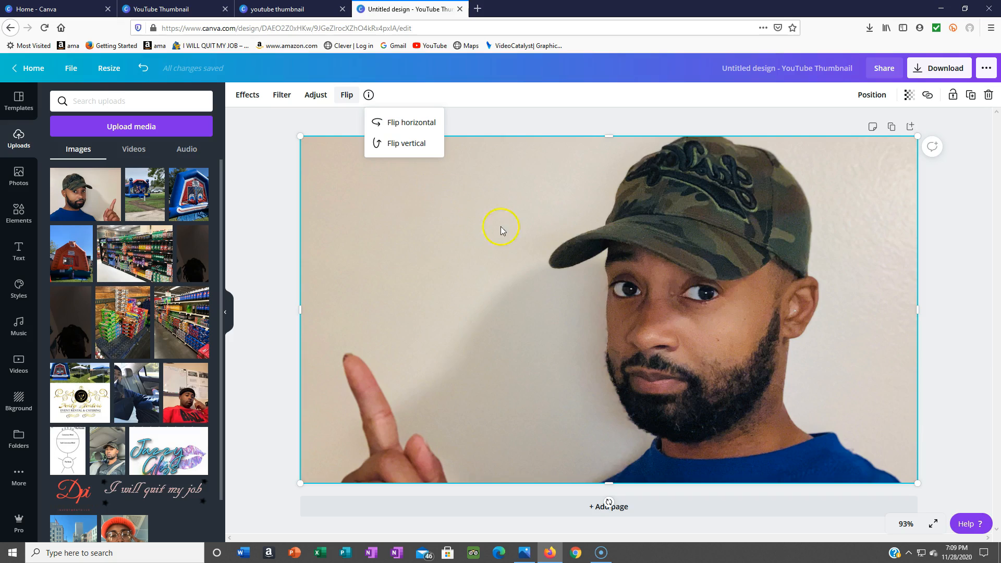
click(364, 217)
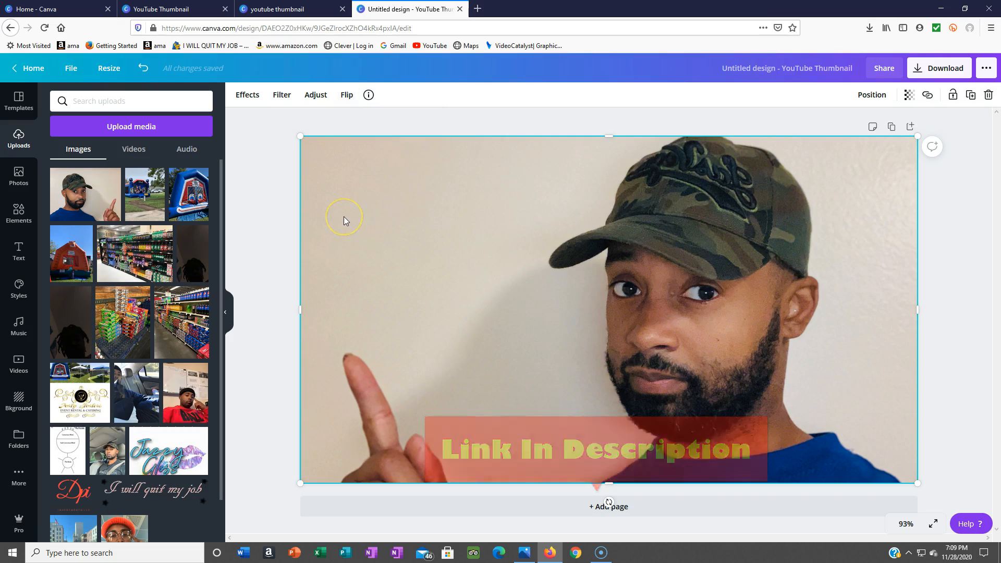
Add a square shape in the page's upper-left corner and resize it into a wide, short rectangle.
click(24, 217)
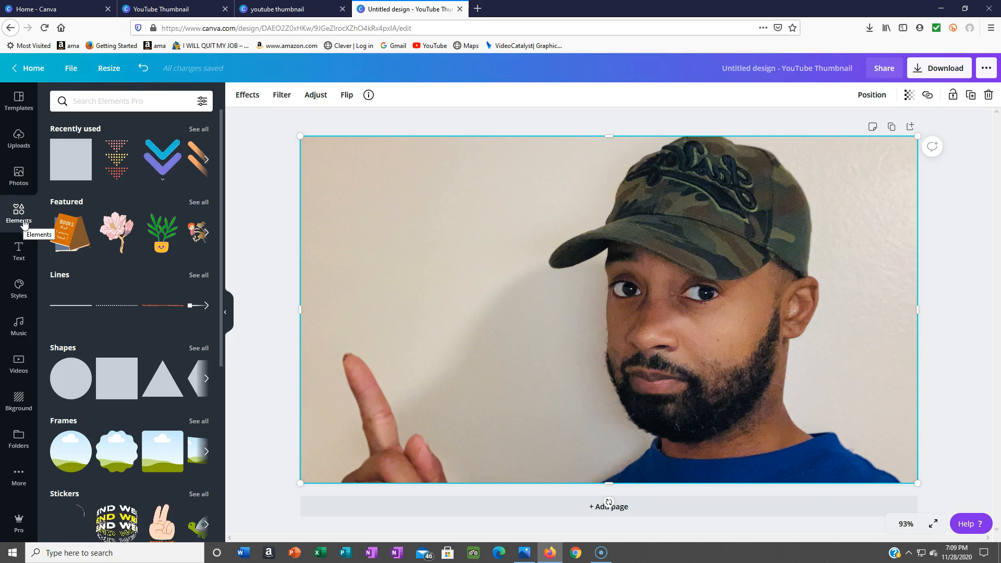
mouse_move(99, 391)
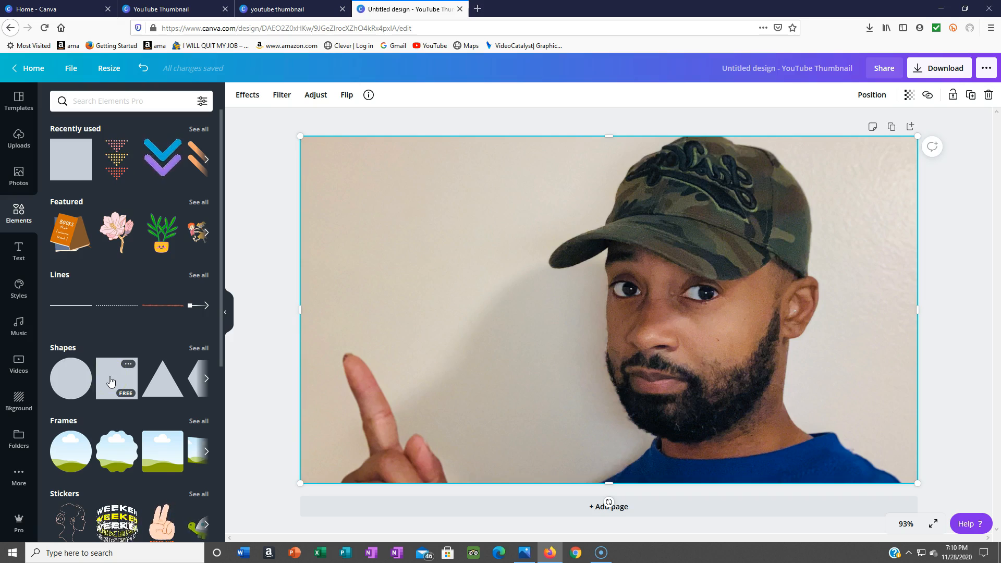
click(110, 381)
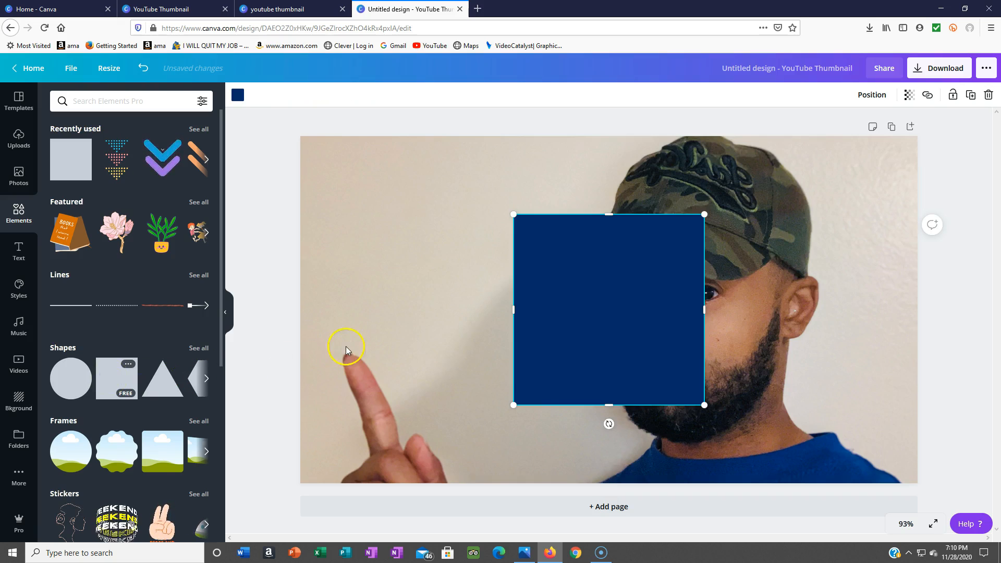
drag(572, 291, 370, 215)
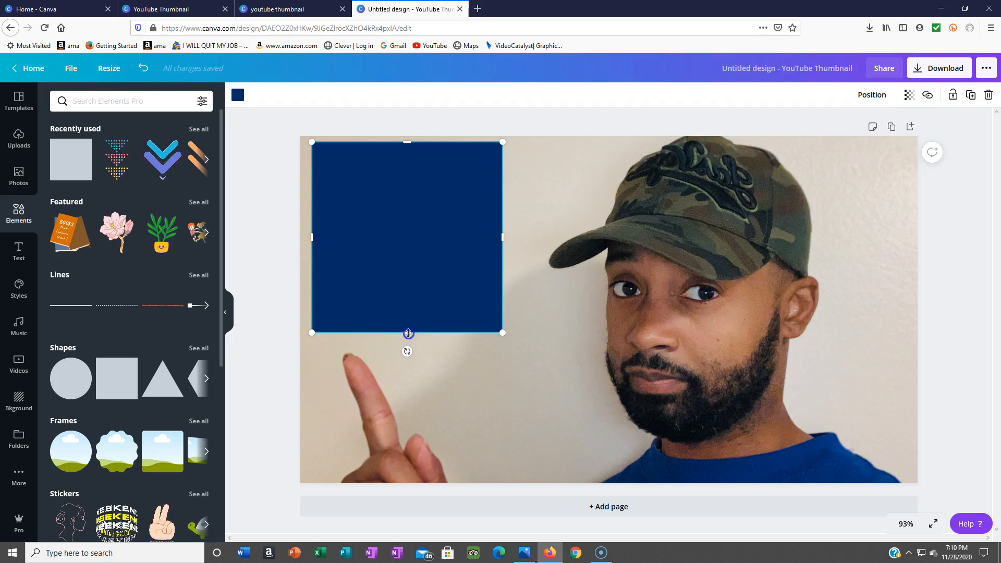
drag(409, 333, 406, 214)
drag(509, 178, 520, 179)
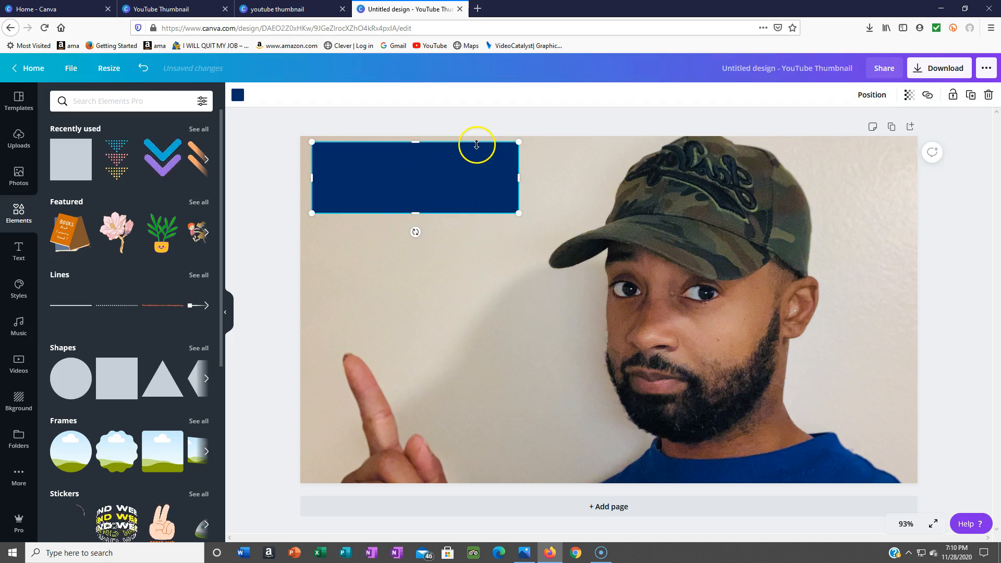
Add a second square directly below the first rectangle and shorten it into a similar wide bar.
click(116, 393)
drag(615, 304, 406, 310)
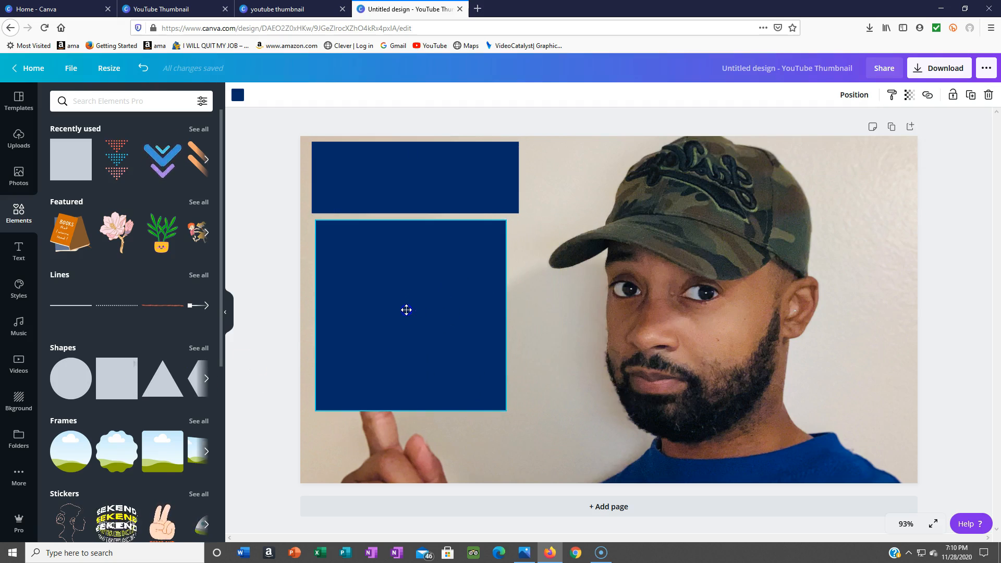
drag(412, 411, 427, 289)
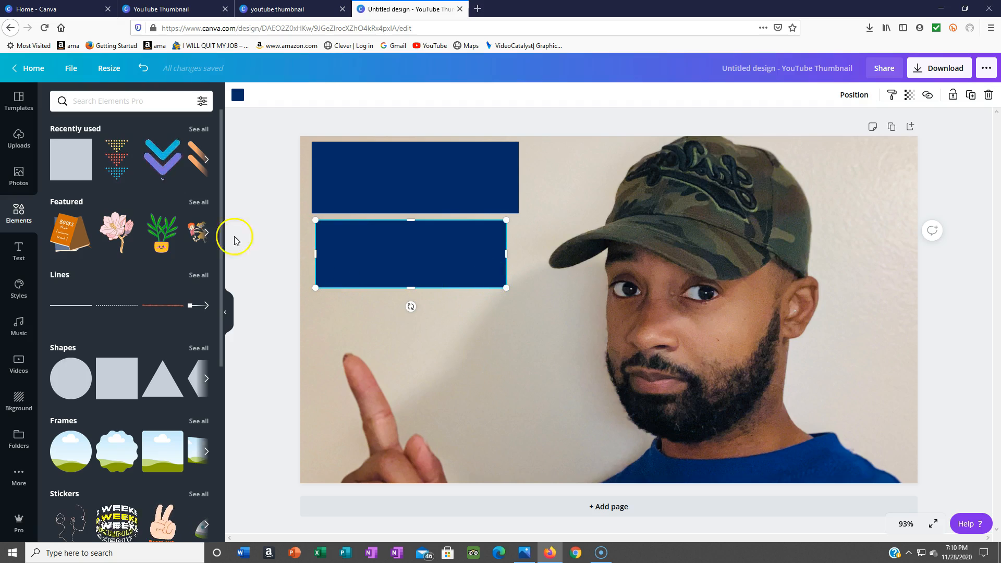
Add a third square, shorten it into a wide bar, and place it below the second bar.
click(73, 160)
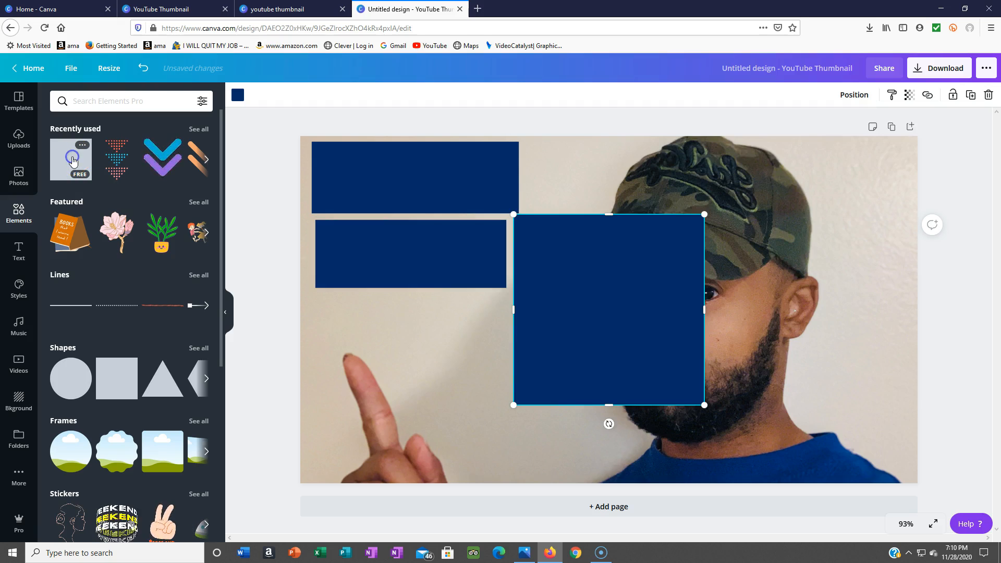
drag(607, 216, 423, 327)
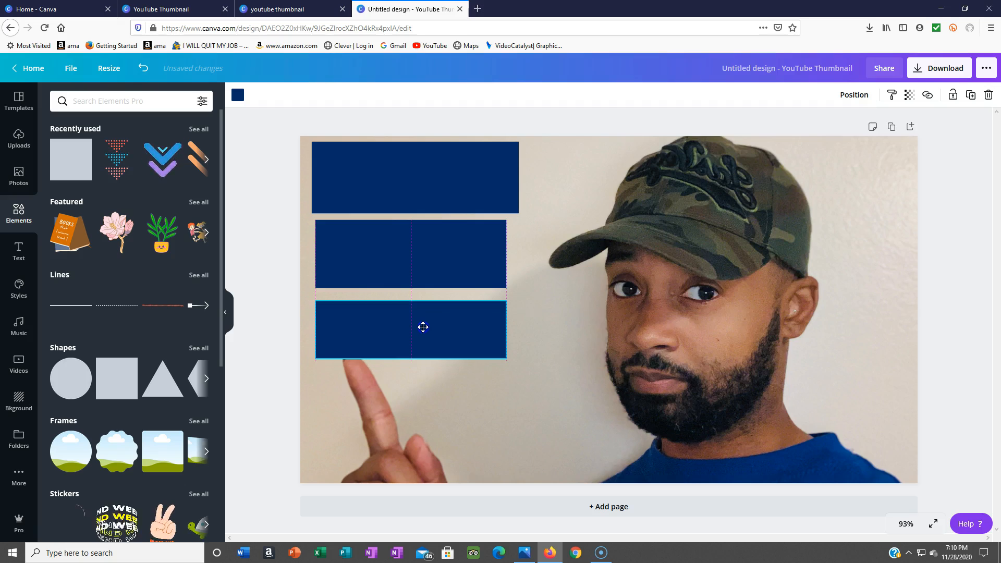
click(420, 279)
drag(421, 279, 421, 279)
Reposition the three stacked bars so they sit closer together with small, even gaps.
click(421, 210)
drag(421, 209, 440, 195)
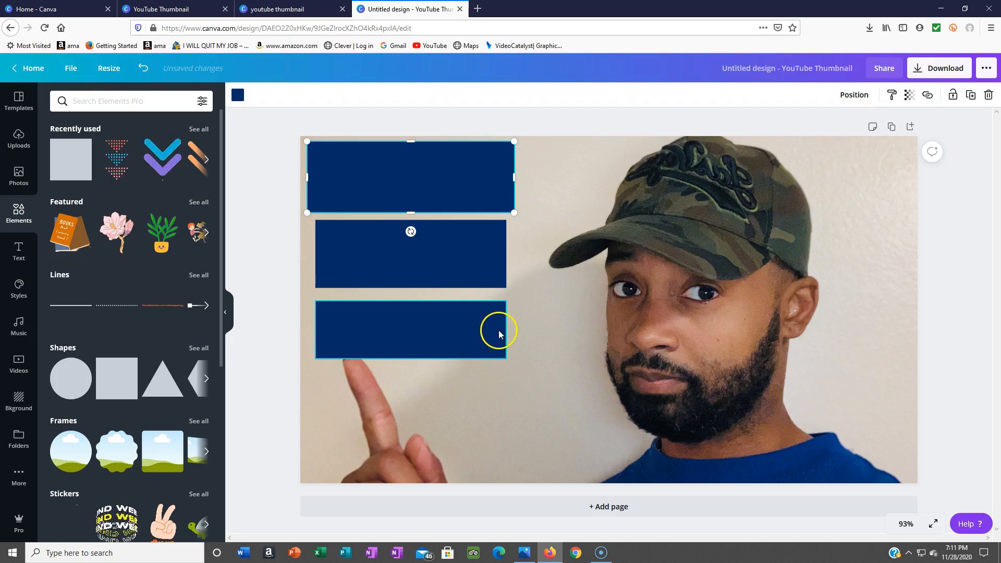
drag(476, 328, 476, 320)
drag(454, 284, 436, 264)
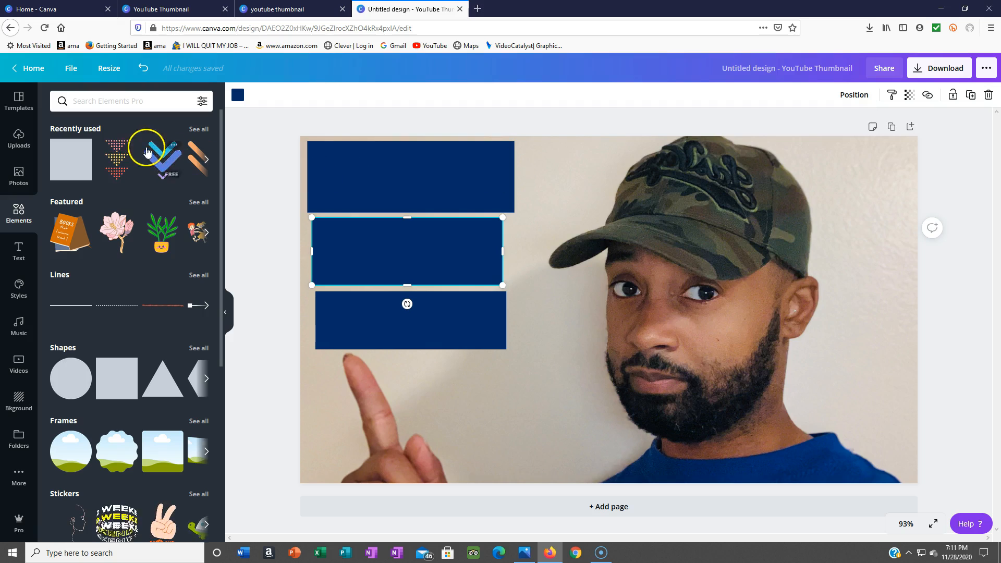
Add a heading and replace its placeholder text with "Review".
click(12, 257)
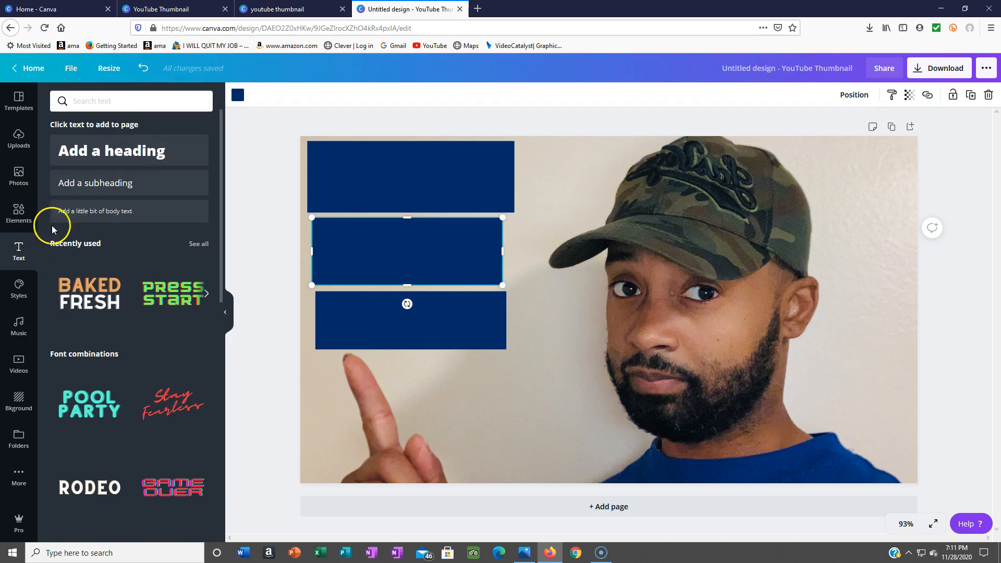
click(103, 157)
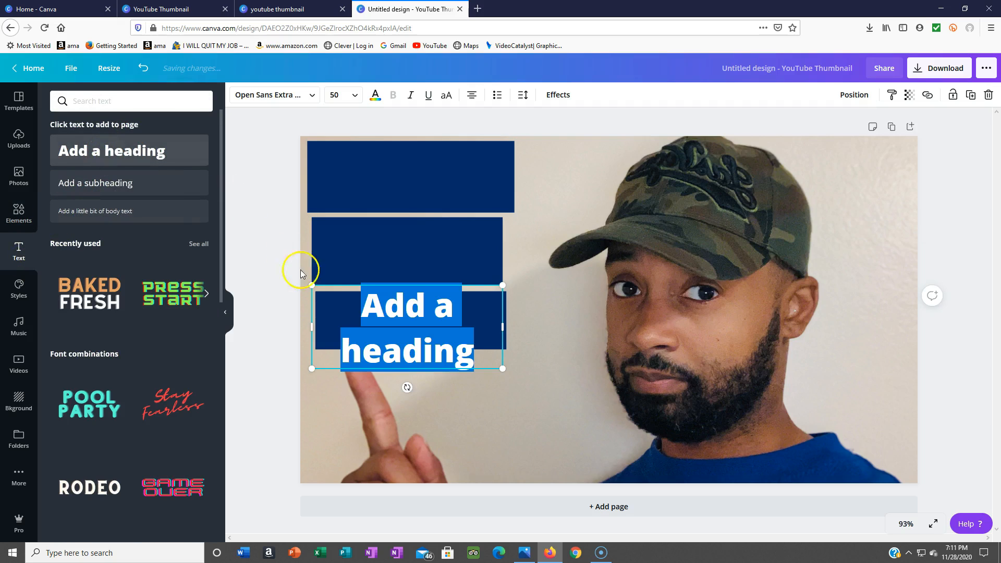
click(403, 301)
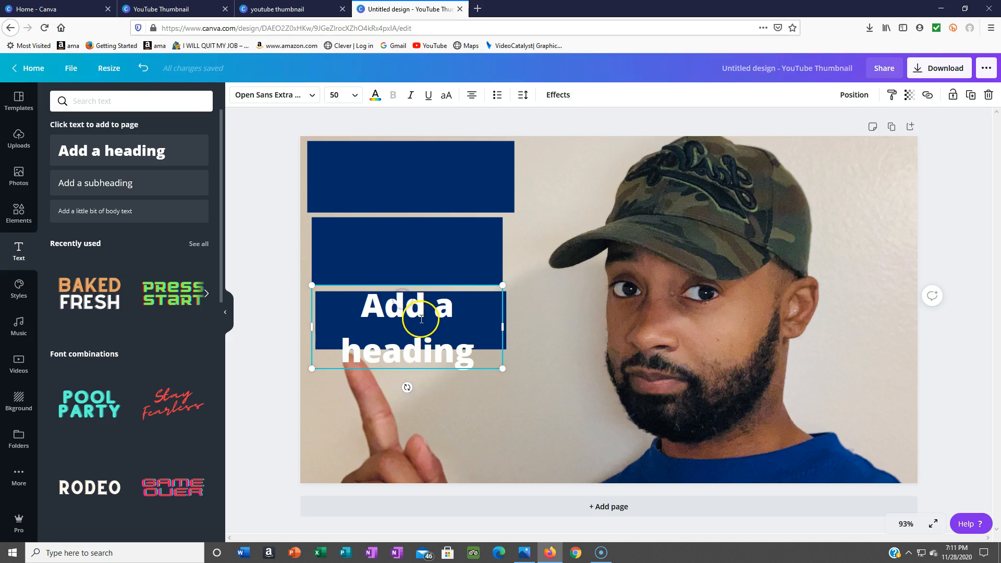
key(shift+Right)
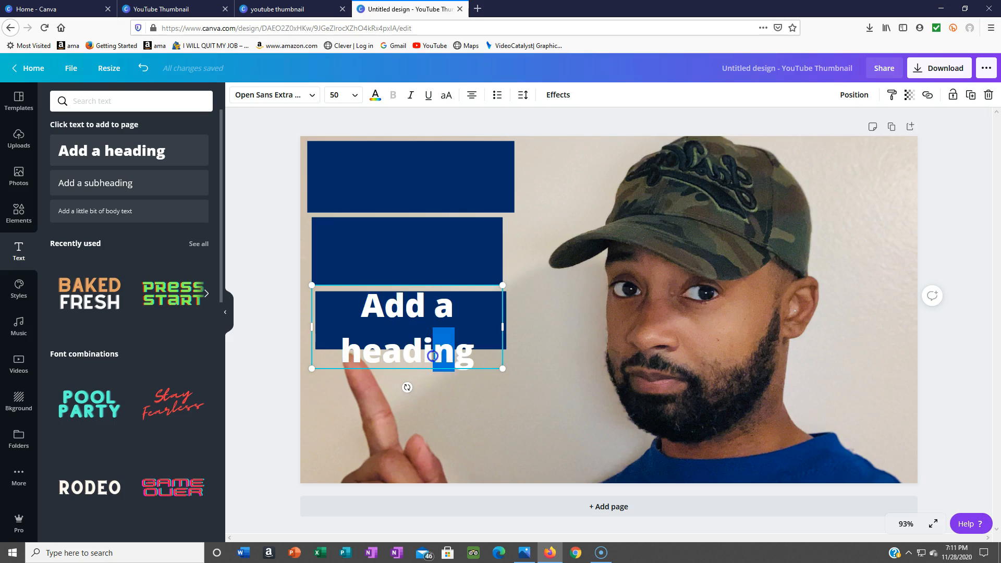
click(490, 347)
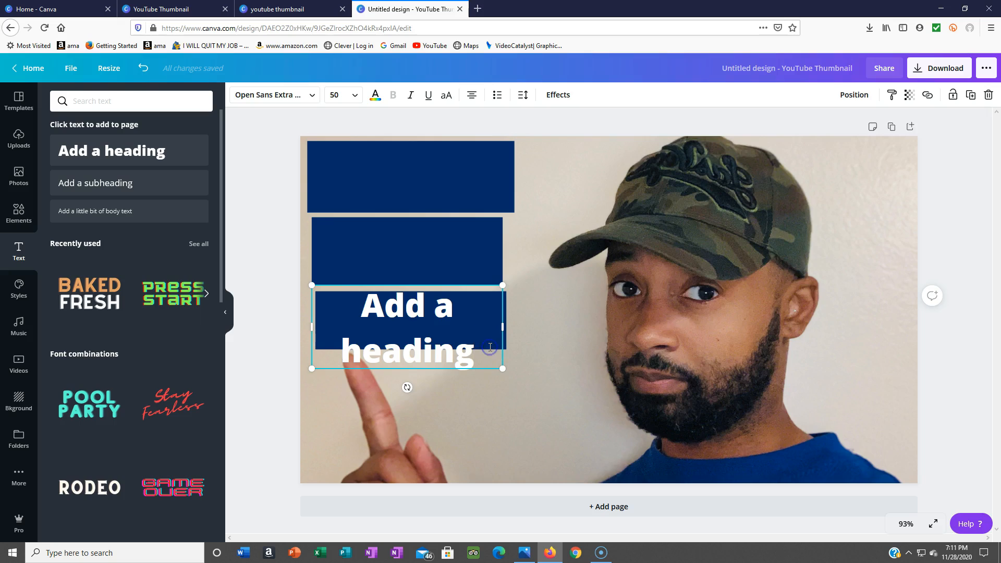
click(471, 356)
key(BackSpace)
key(BackSpace)
key(BackSpace)
key(BackSpace)
key(BackSpace)
key(BackSpace)
key(BackSpace)
key(BackSpace)
key(BackSpace)
key(BackSpace)
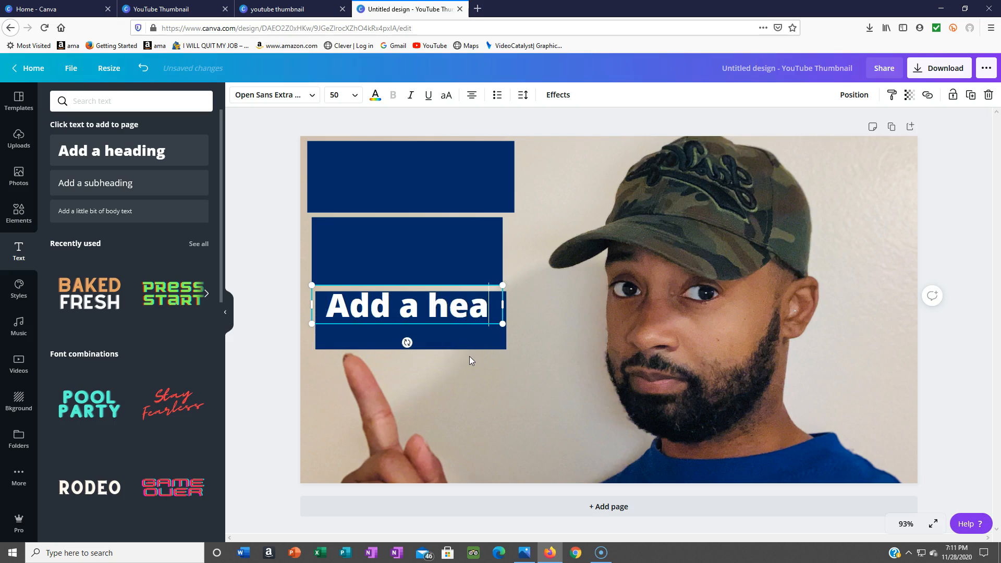
key(BackSpace)
key(BackSpace)
key(BackSpace)
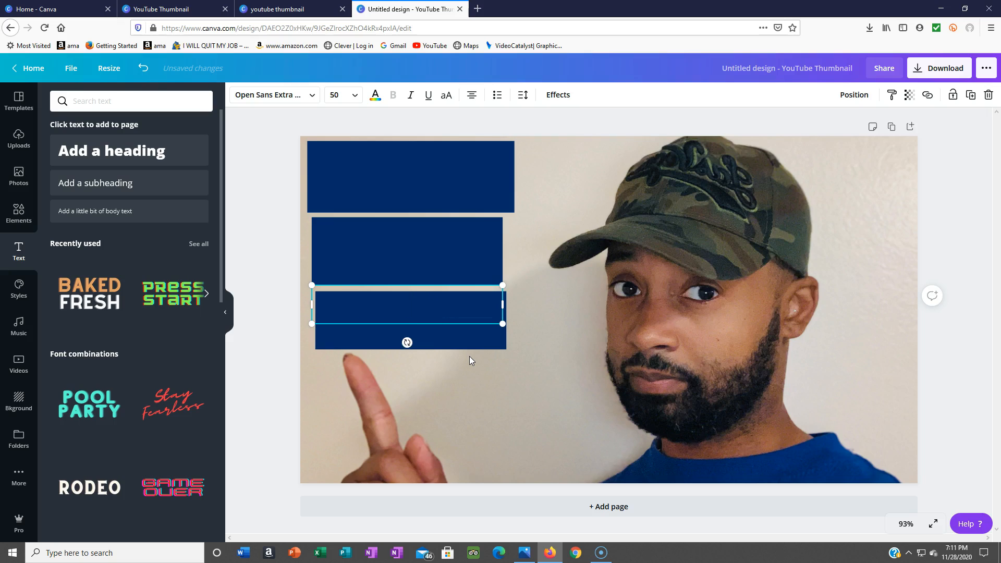
text(Review)
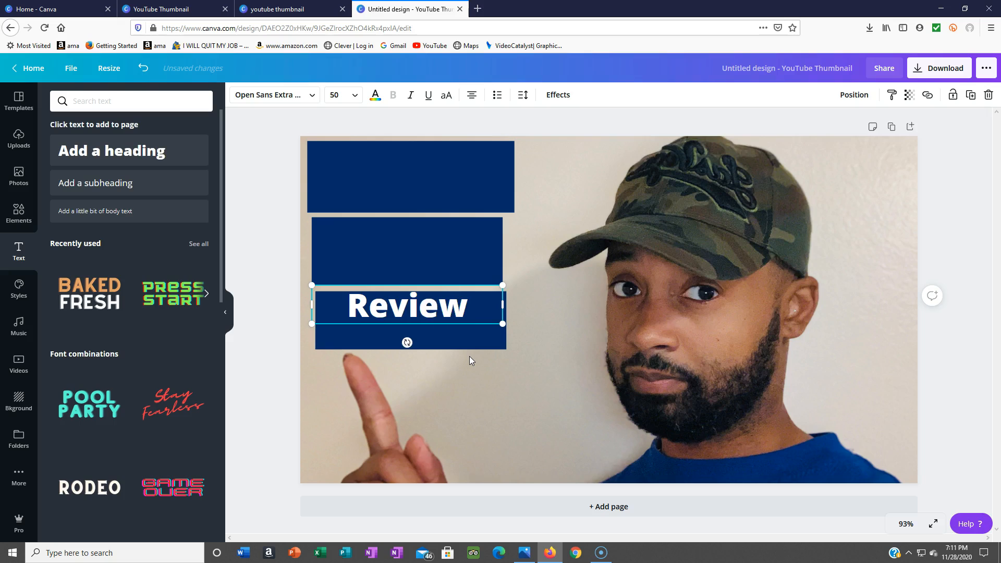
Center the "Review" text on the lowest bar.
click(514, 321)
click(452, 318)
drag(455, 326, 402, 322)
Add a second heading and narrow its text box to a width of about 298.
click(411, 261)
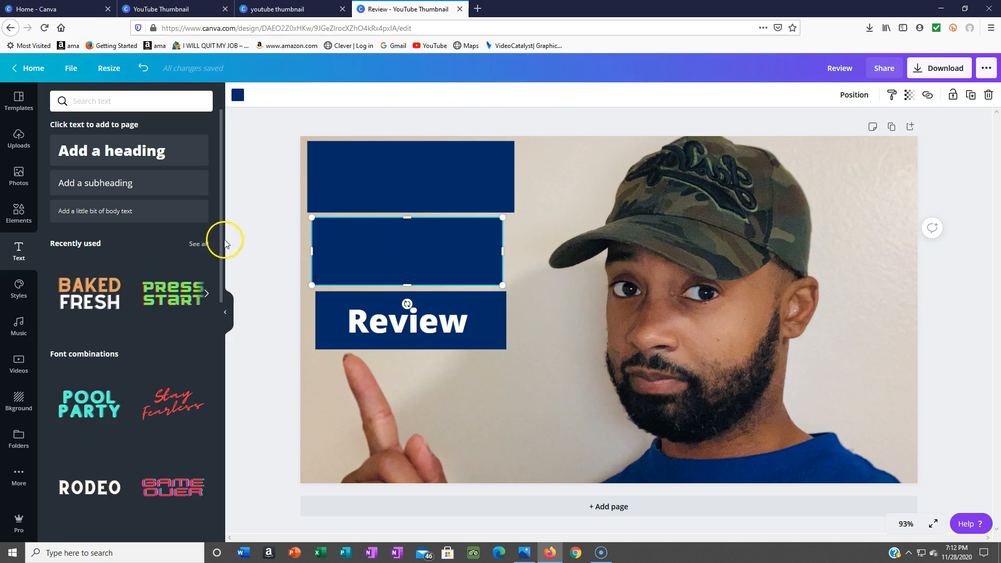
click(107, 153)
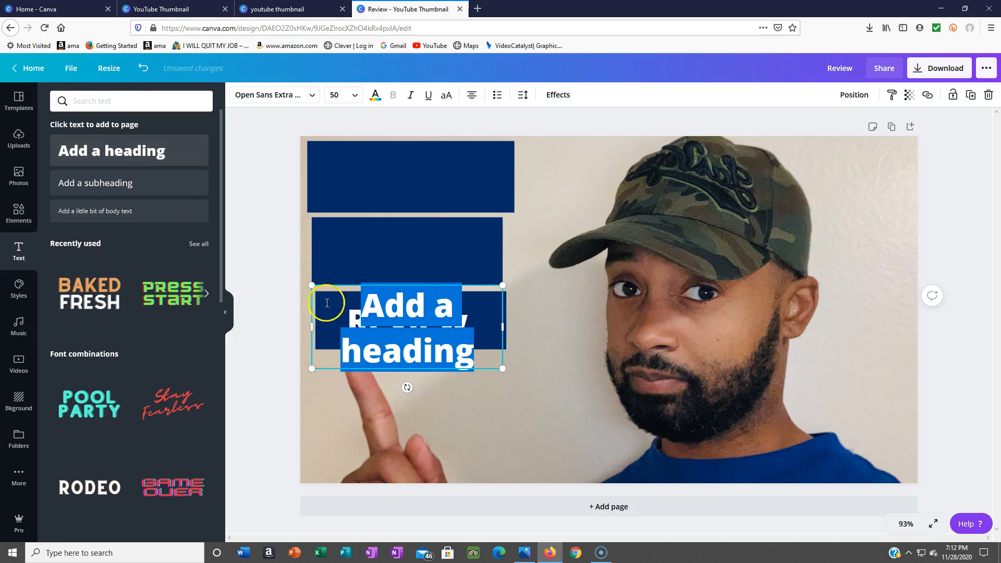
click(379, 300)
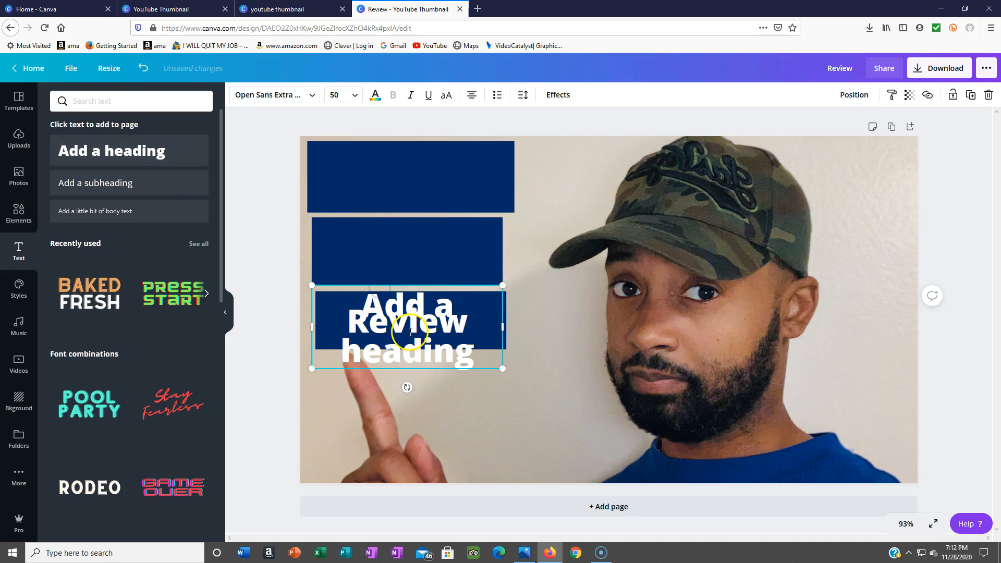
drag(402, 350, 411, 313)
click(409, 375)
click(466, 359)
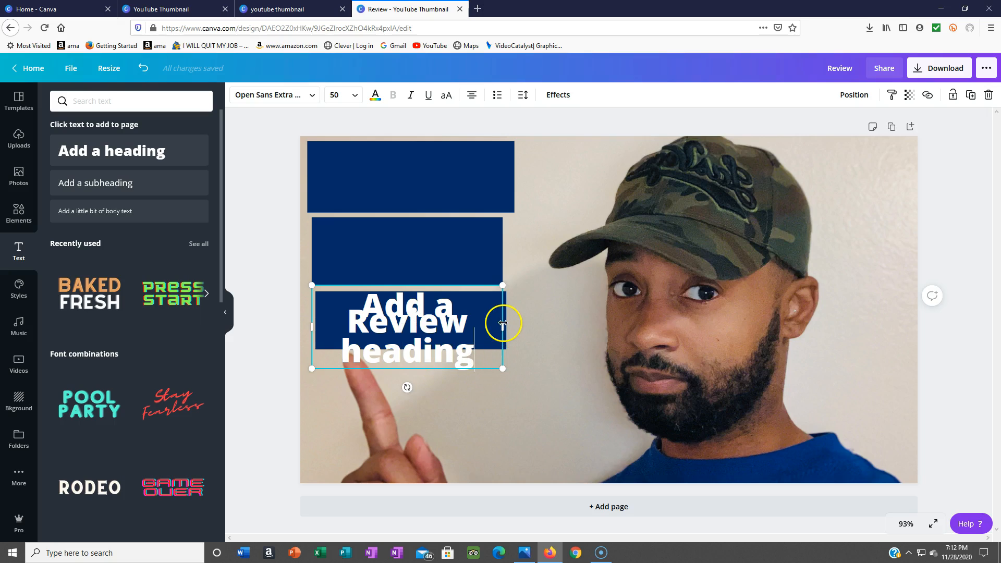
drag(502, 327, 455, 303)
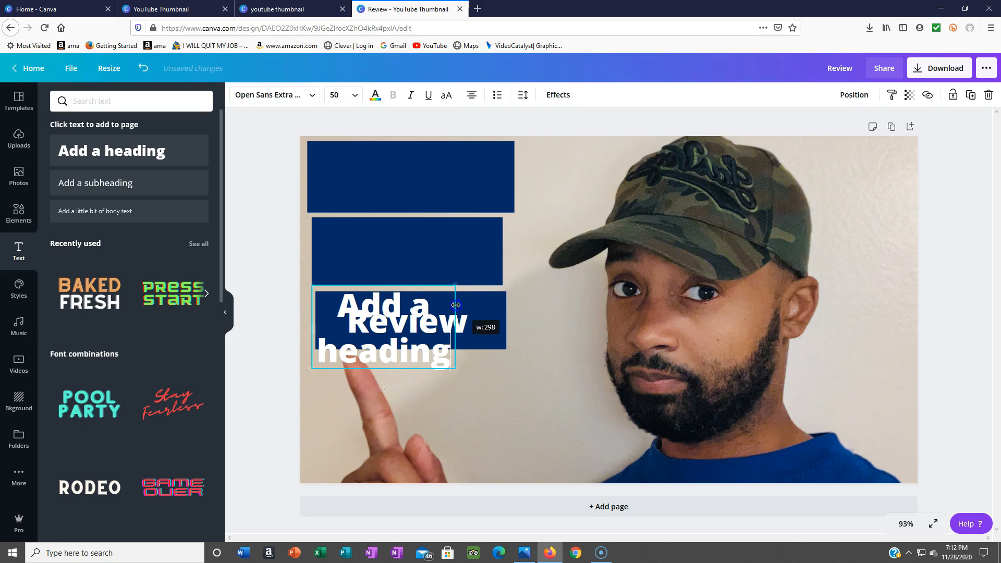
click(384, 295)
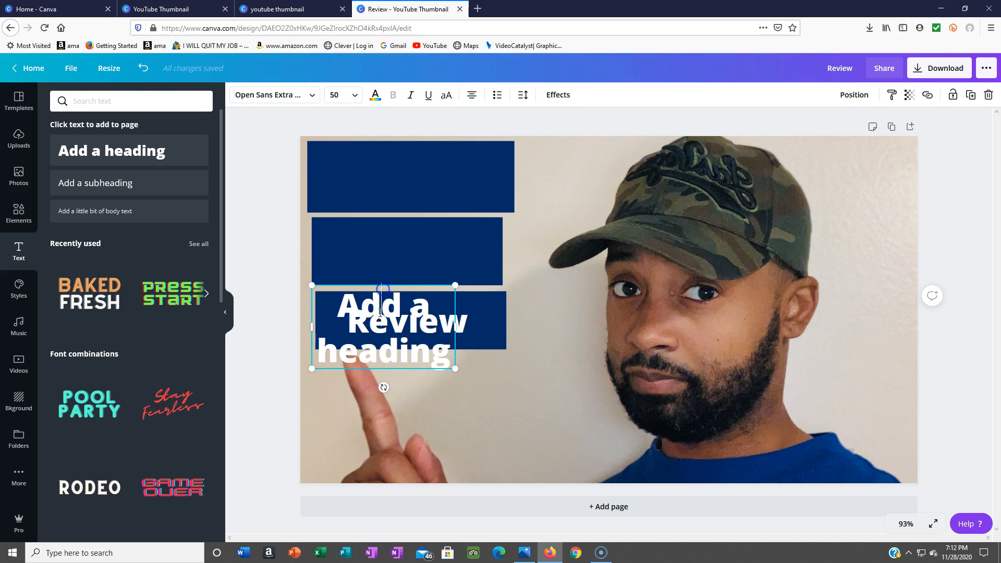
Tilt the second heading clockwise so its text slopes downward to the right.
mouse_move(380, 388)
mouse_down()
mouse_move(420, 389)
mouse_move(368, 395)
mouse_move(364, 384)
mouse_up()
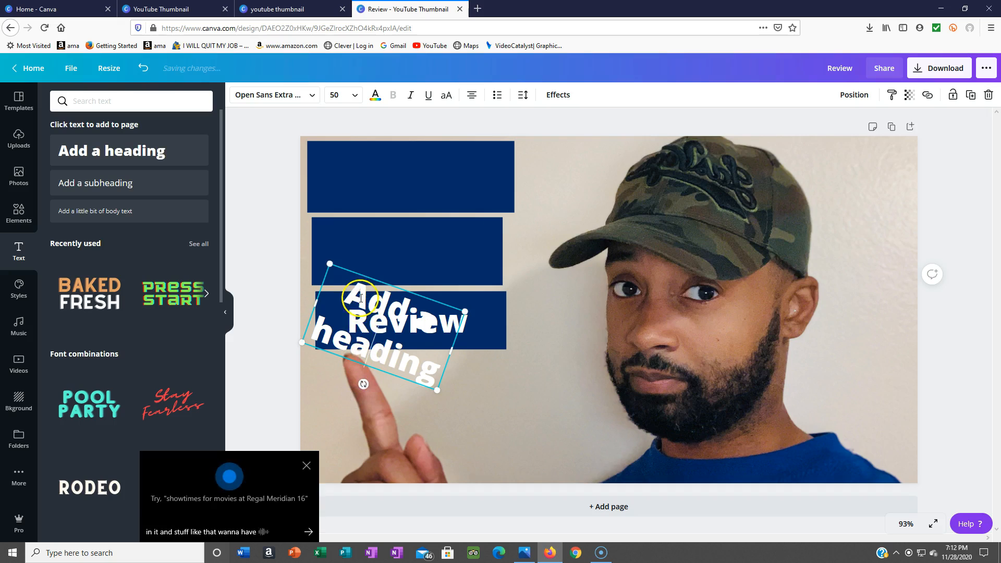
drag(416, 346, 433, 365)
click(442, 376)
click(442, 376)
click(407, 292)
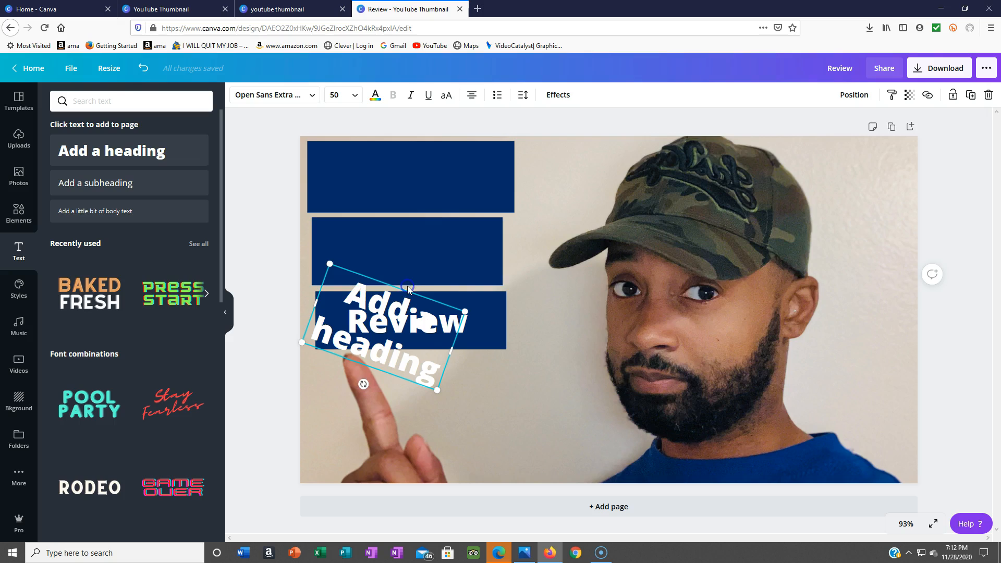
Move the tilted heading up onto the middle bar and shrink its text to size 42.4.
drag(408, 292, 421, 219)
drag(449, 320, 429, 276)
click(413, 269)
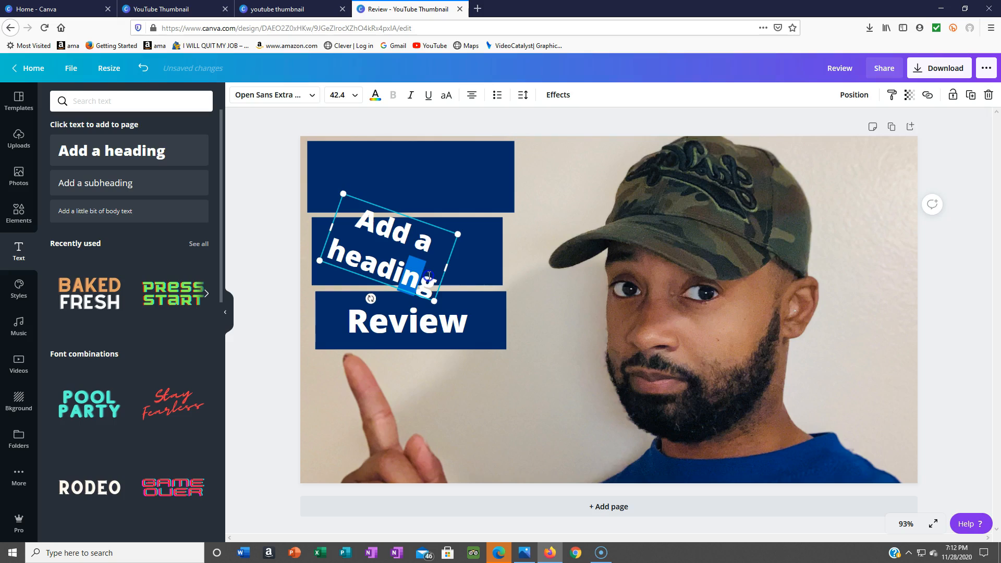
Replace the tilted heading's placeholder text with "App".
click(434, 286)
key(BackSpace)
key(BackSpace)
key(BackSpace)
key(BackSpace)
key(BackSpace)
key(BackSpace)
key(BackSpace)
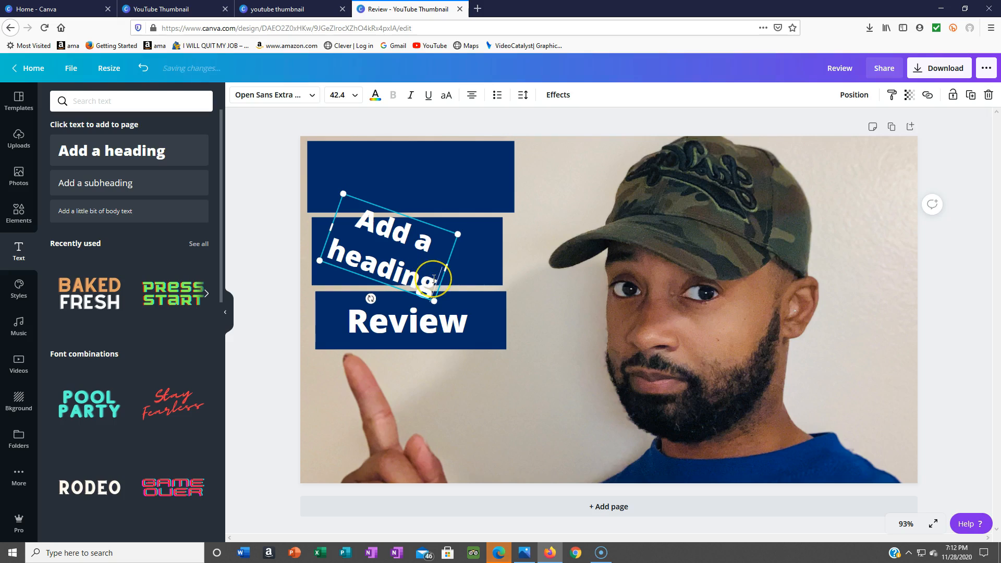
key(BackSpace)
key(BackSpace)
key(BackSpace)
key(BackSpace)
key(BackSpace)
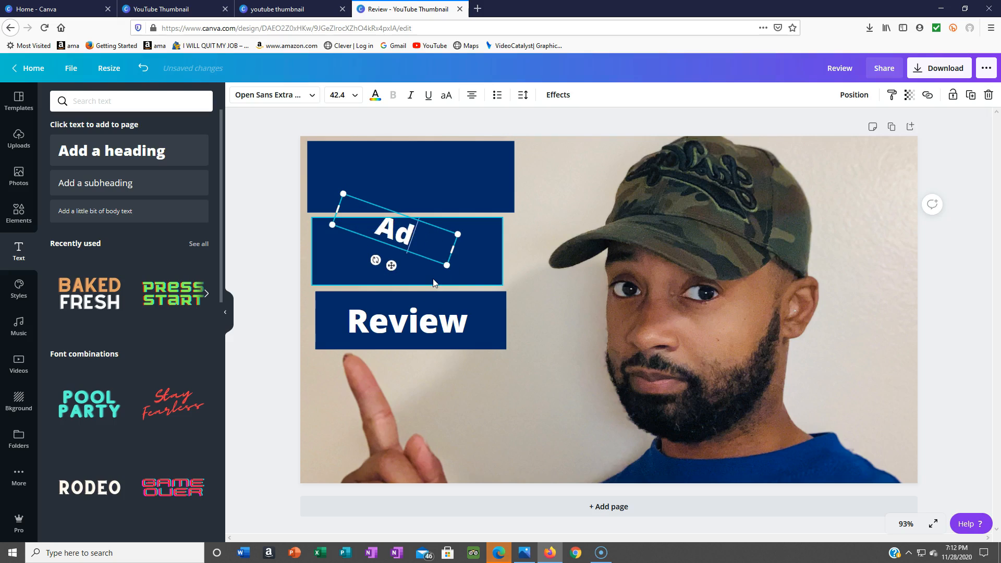
text(pp)
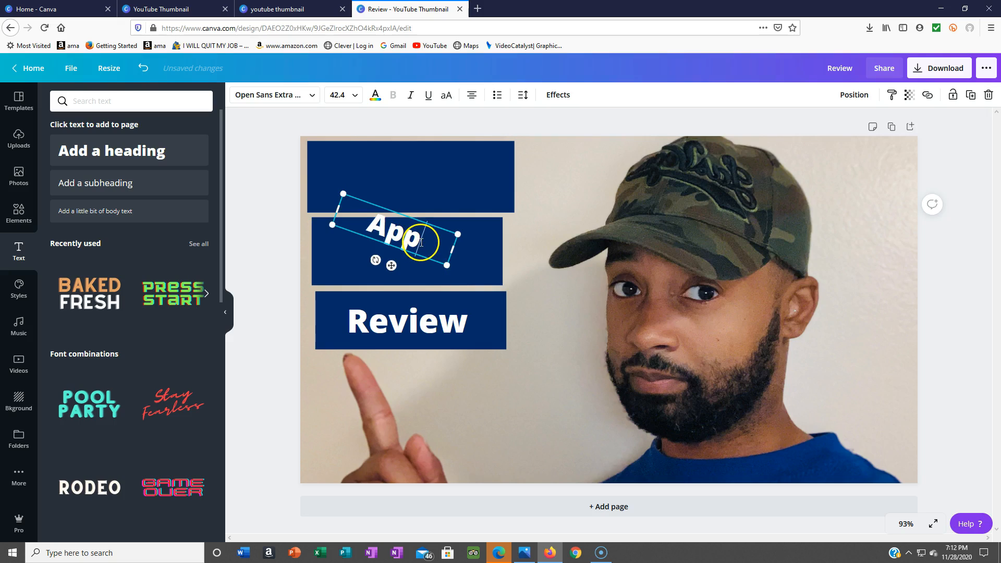
Center the "App" text on the middle bar and shorten that bar at both ends.
click(434, 259)
drag(395, 265, 401, 282)
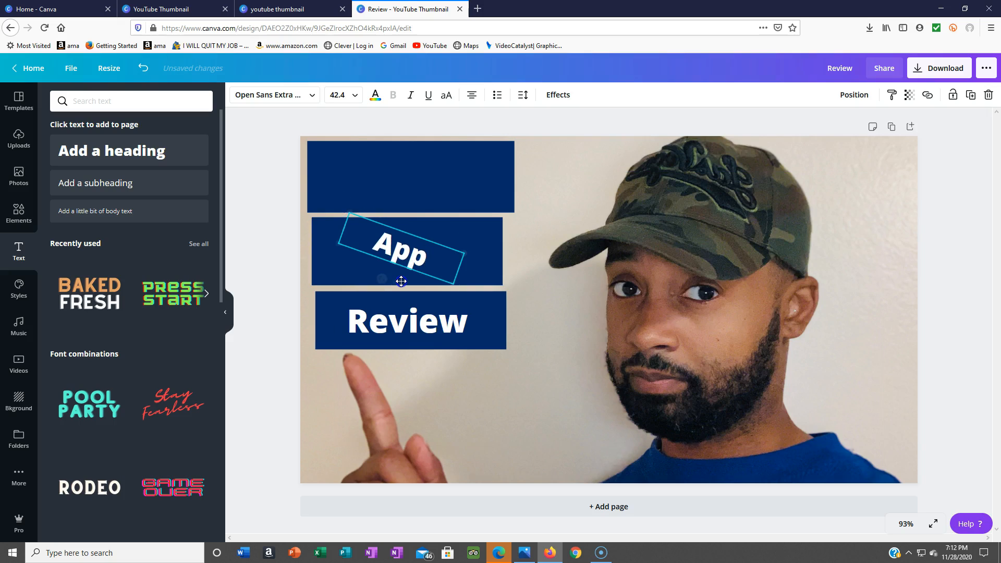
click(502, 248)
drag(501, 251, 484, 251)
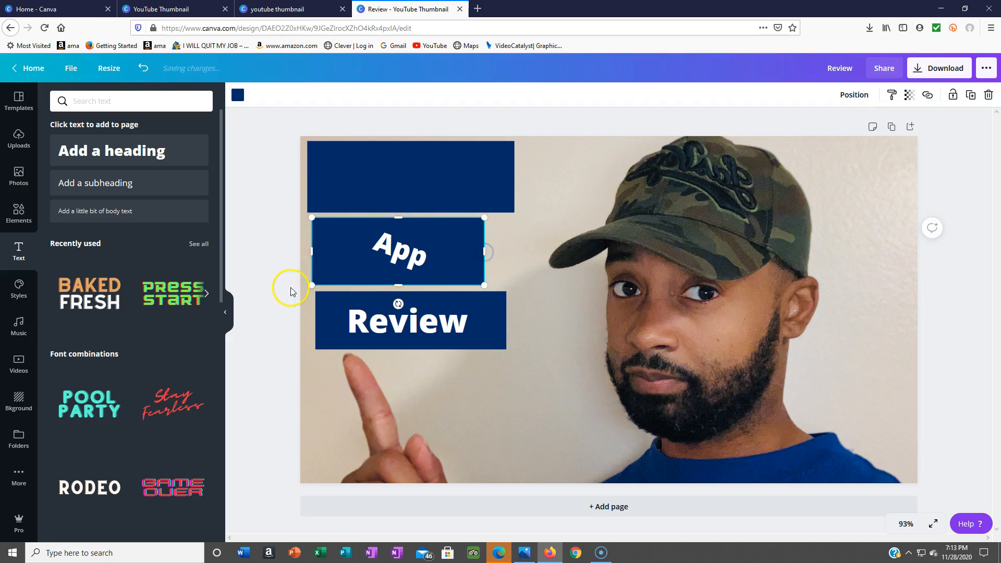
drag(311, 251, 330, 250)
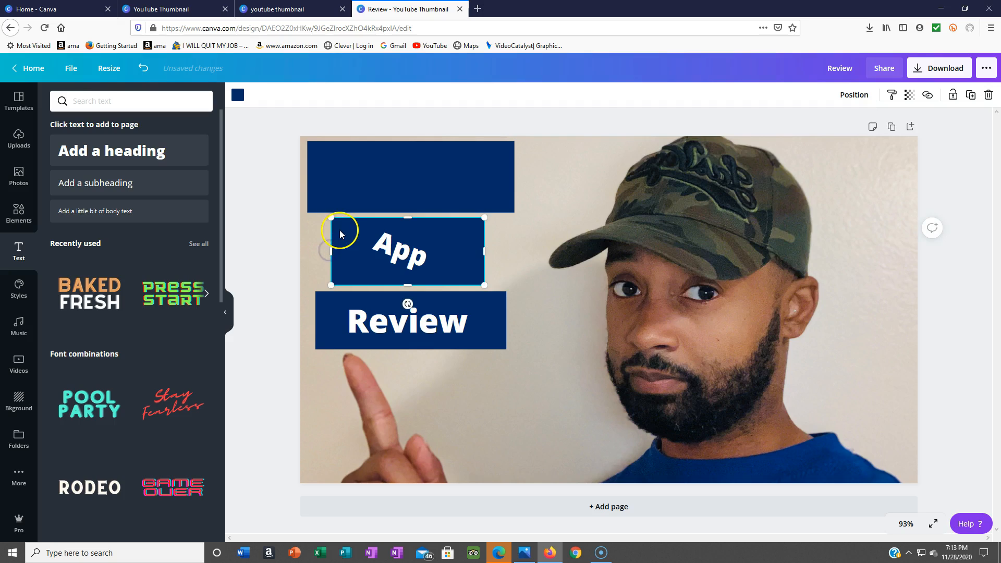
Try several blue fills on the middle bar behind "App" and set its color to white.
click(331, 168)
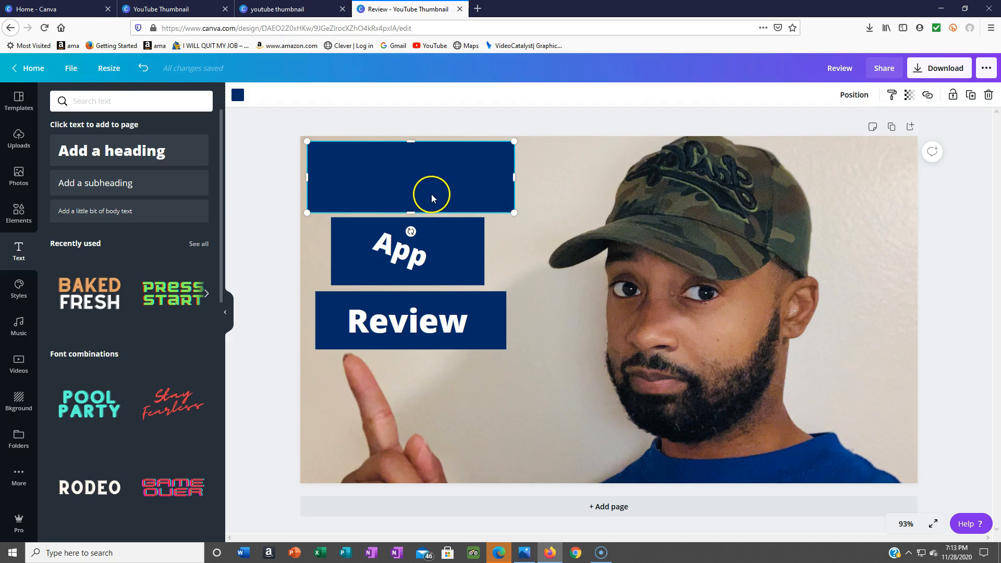
click(471, 252)
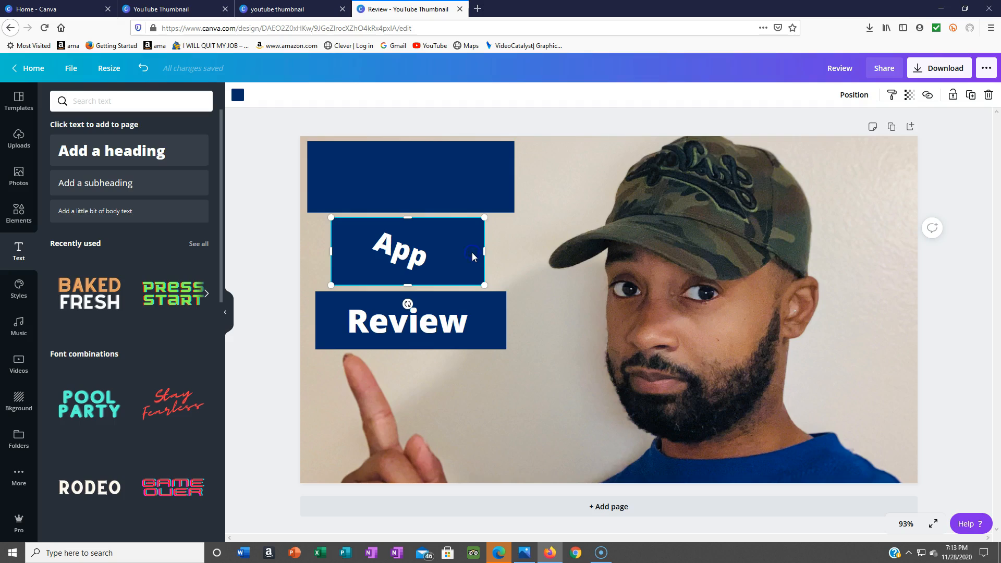
click(238, 96)
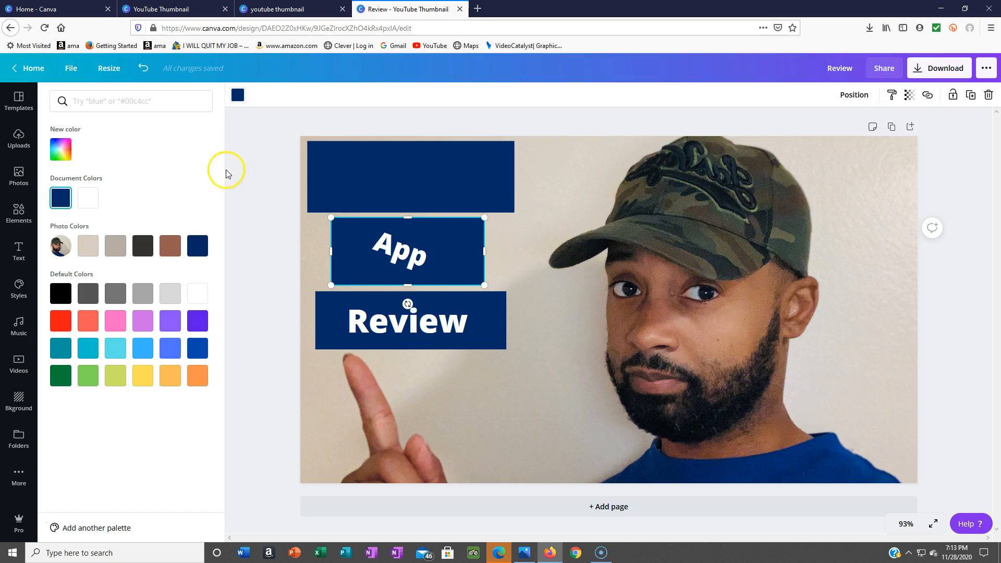
click(142, 354)
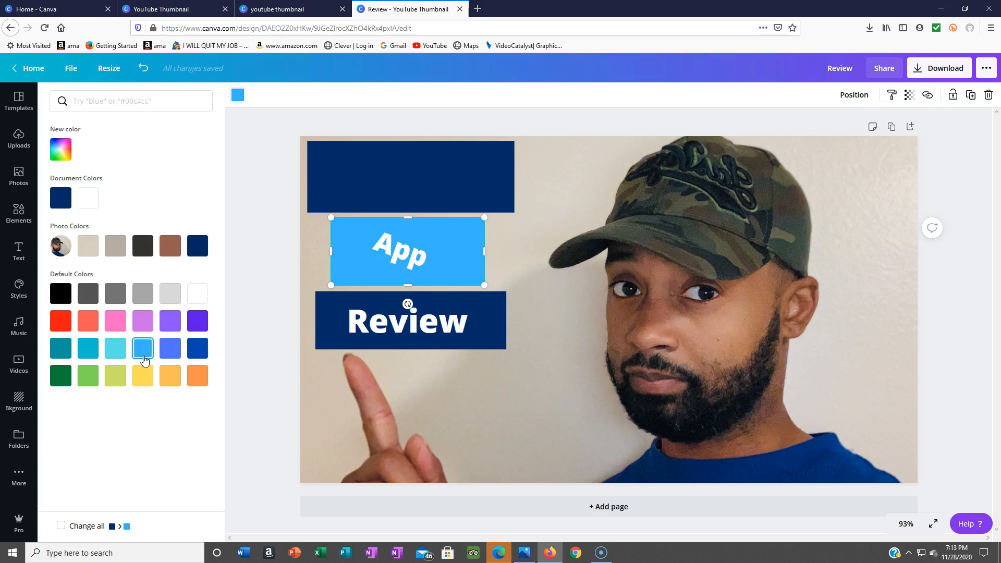
click(167, 357)
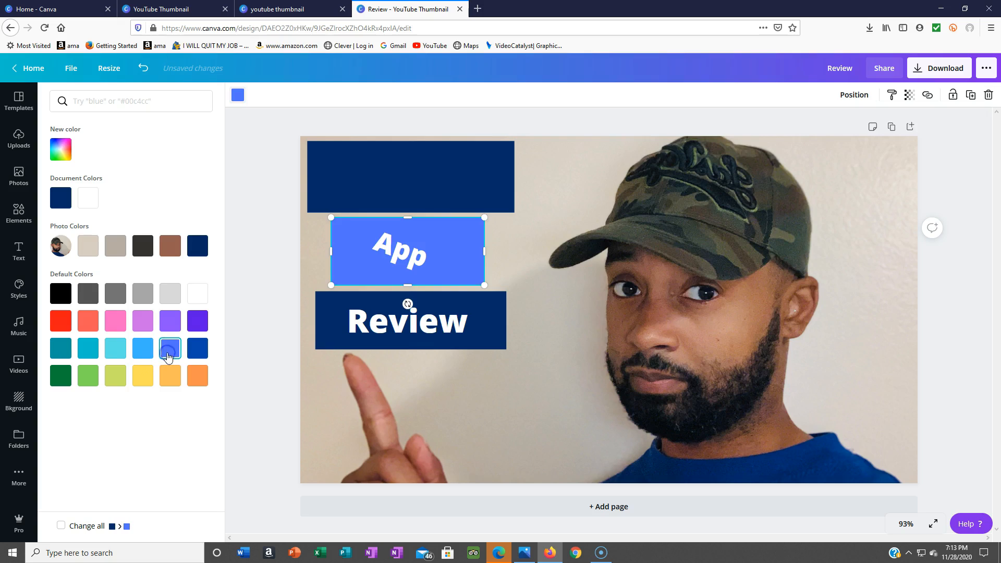
click(196, 350)
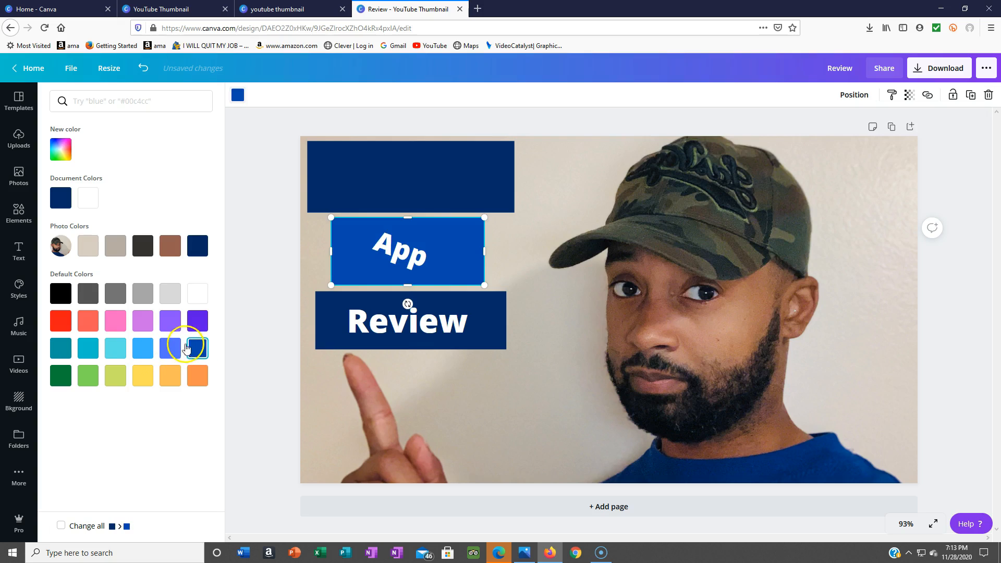
click(143, 349)
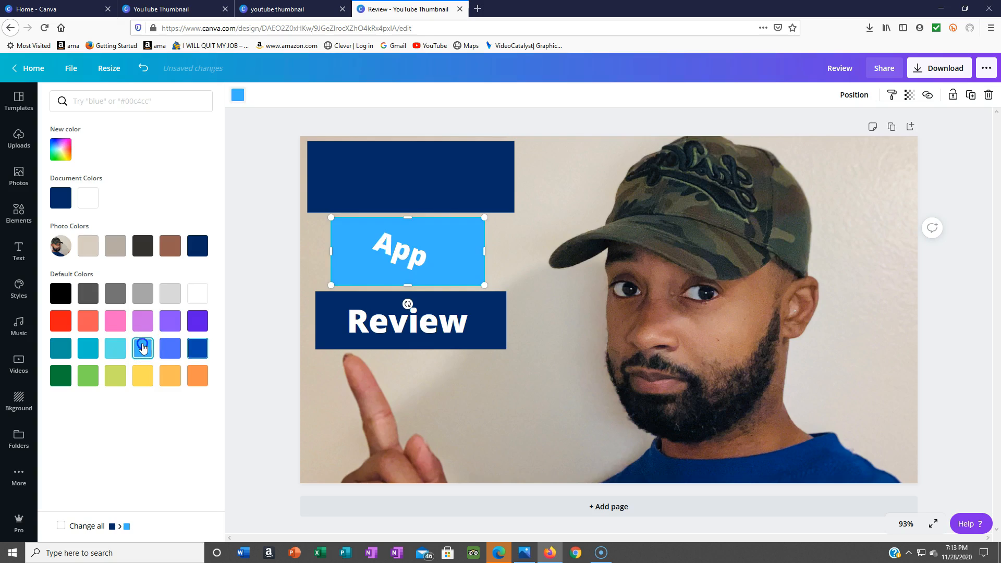
click(193, 296)
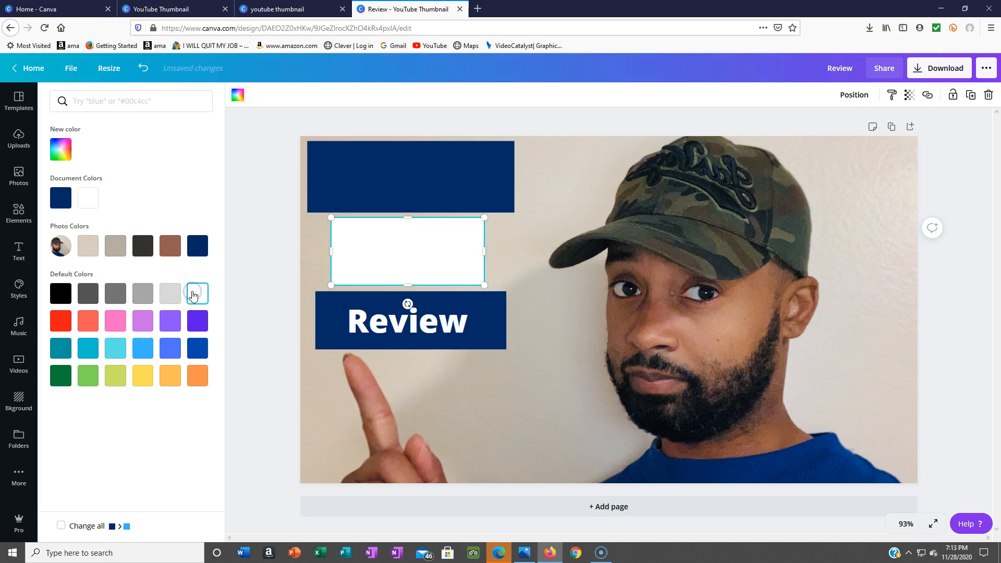
Fill the middle bar with light blue and set the "Review" text color to light blue #38b6ff.
click(146, 348)
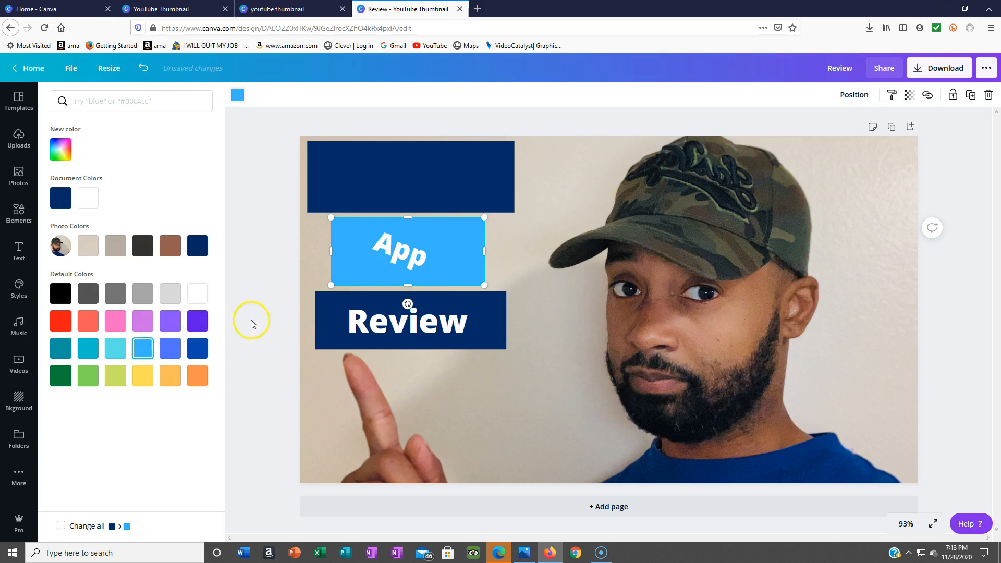
click(475, 316)
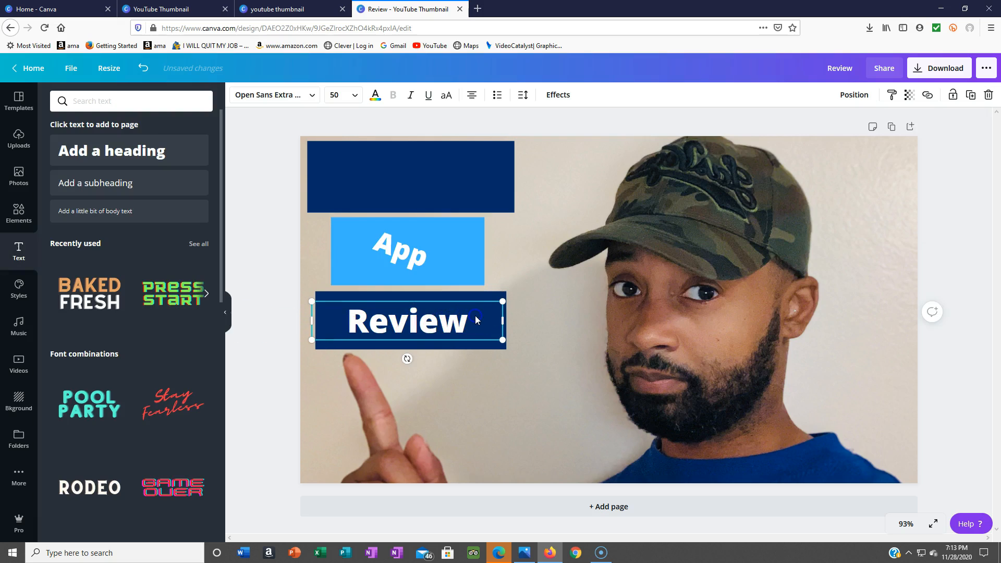
click(464, 327)
drag(464, 327, 352, 328)
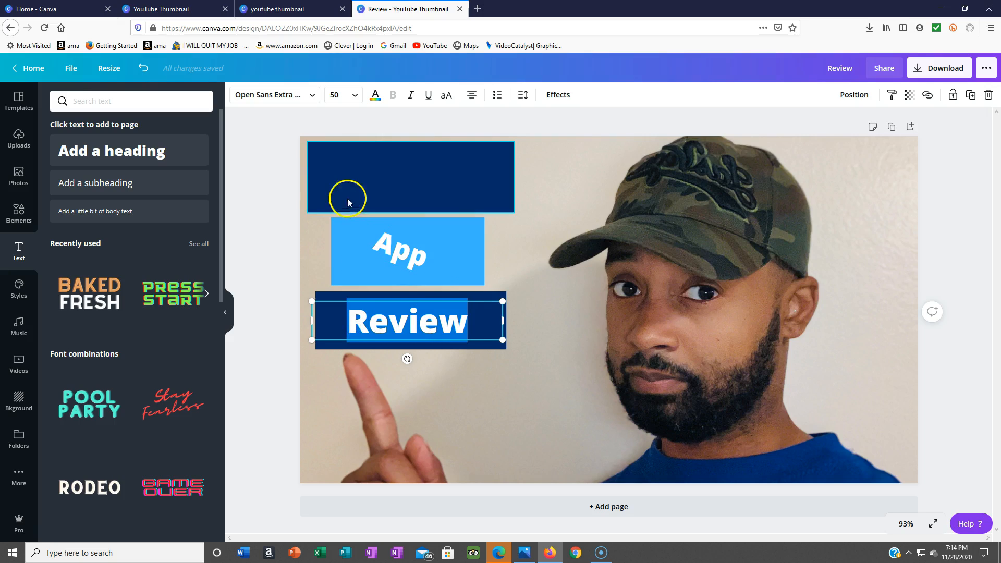
click(373, 99)
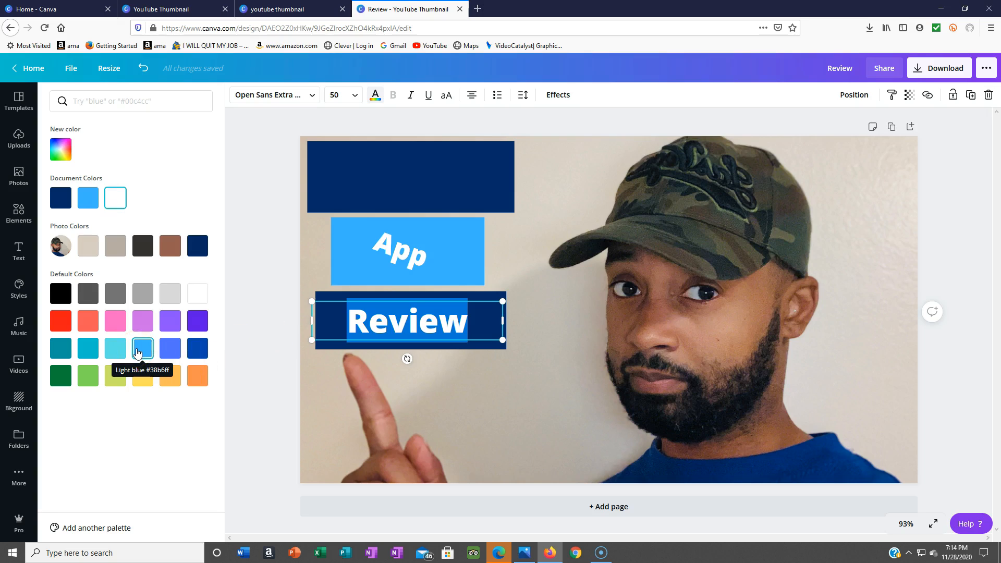
click(138, 353)
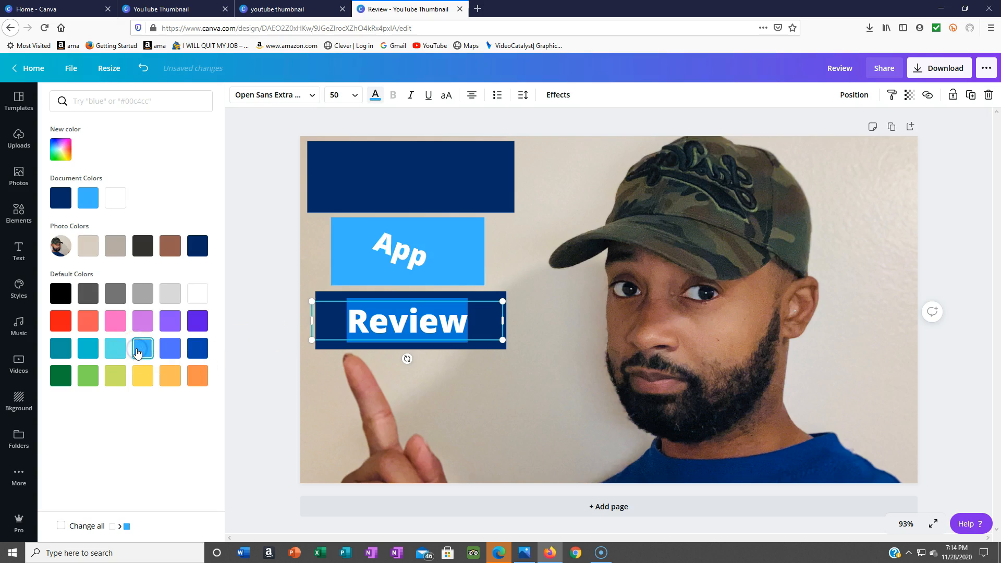
click(261, 379)
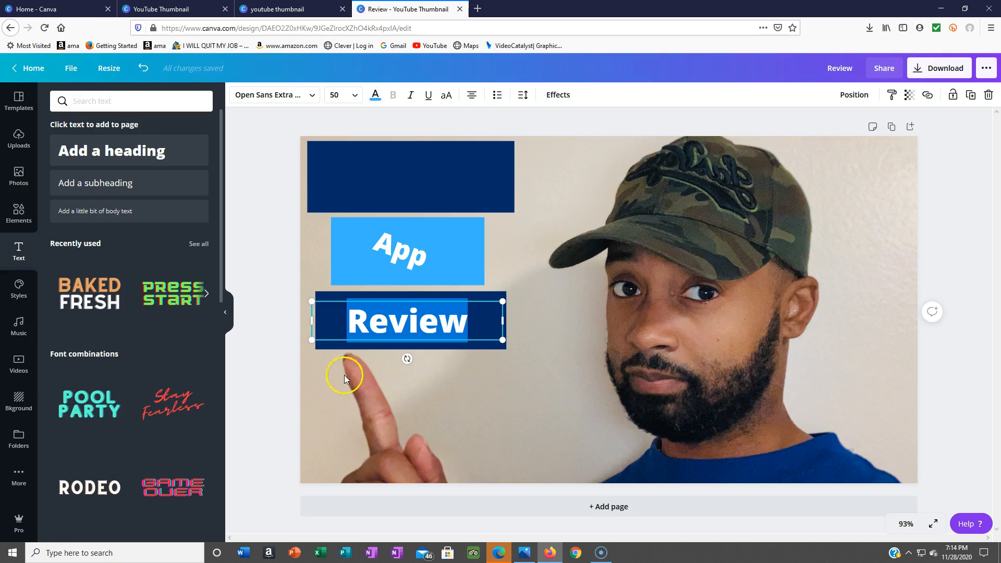
click(443, 367)
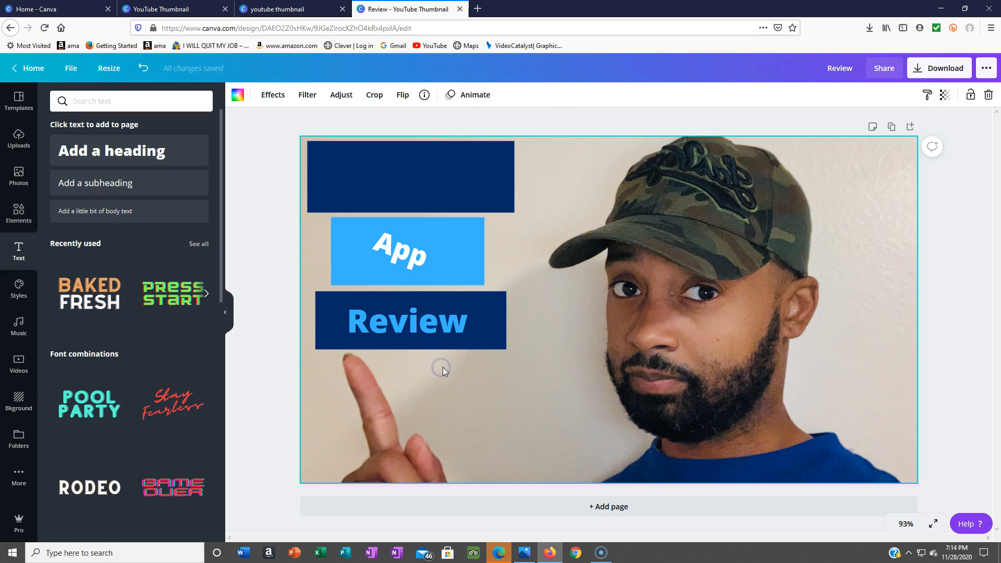
Change the fill of the bar behind "Review" to white.
click(489, 324)
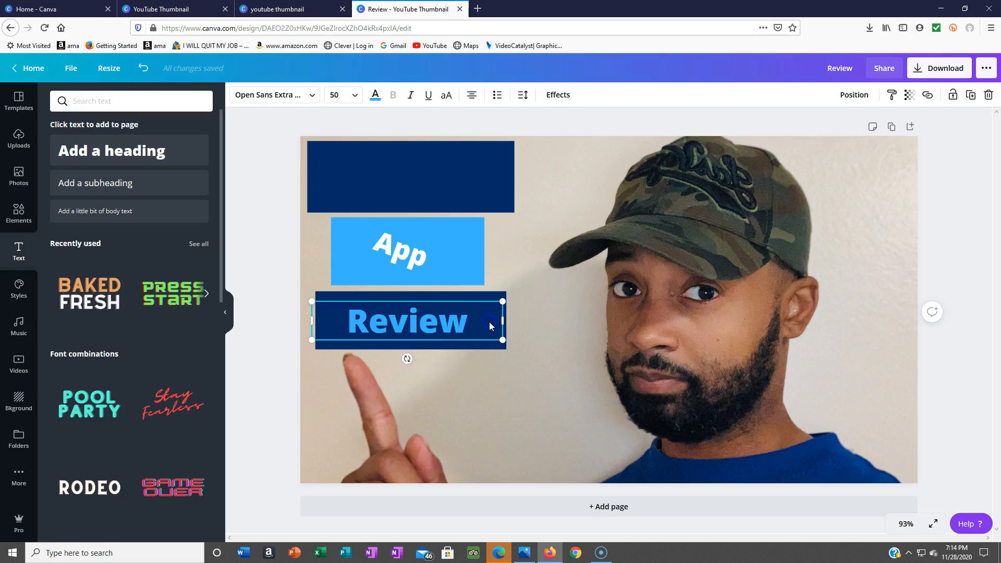
click(481, 293)
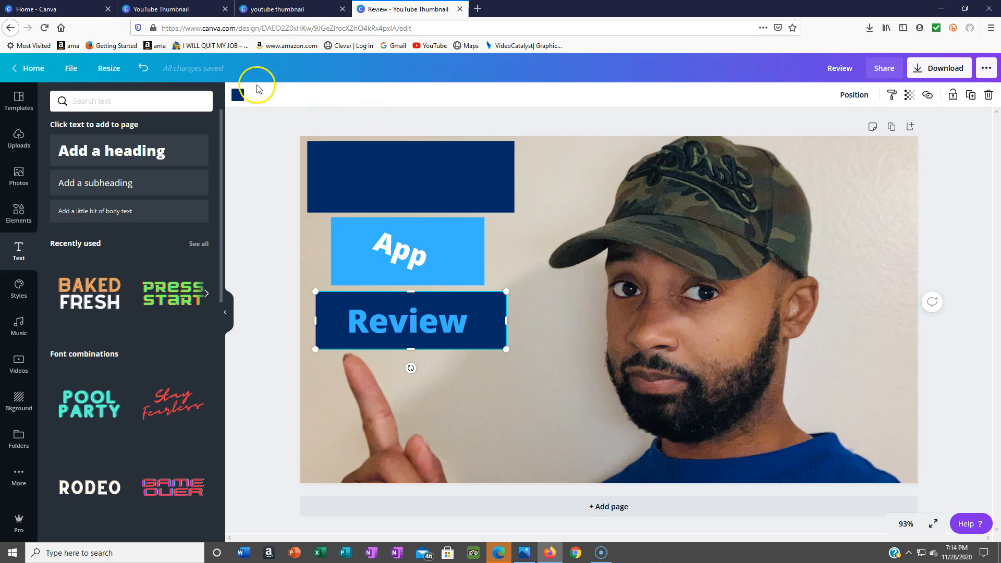
click(240, 97)
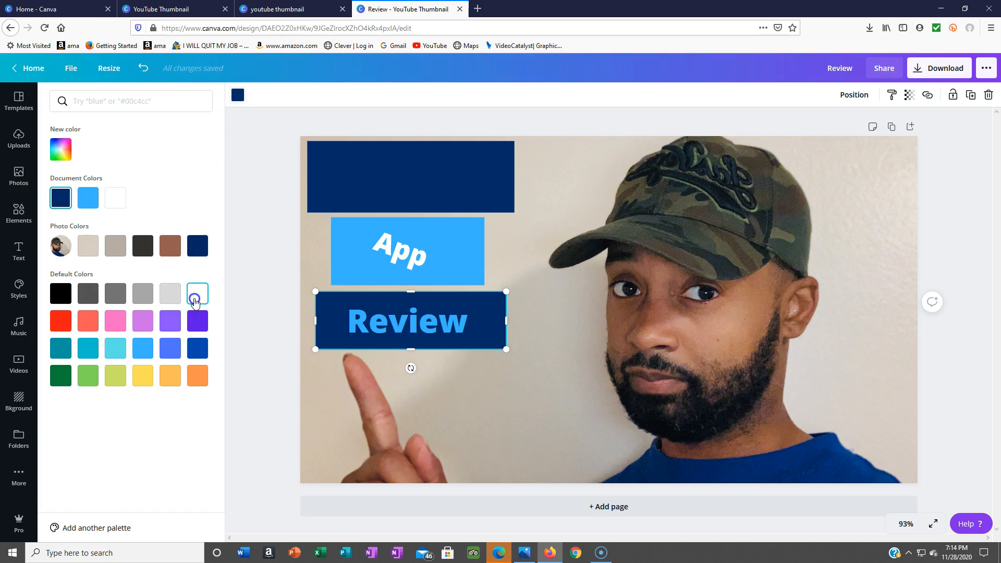
click(197, 294)
click(205, 301)
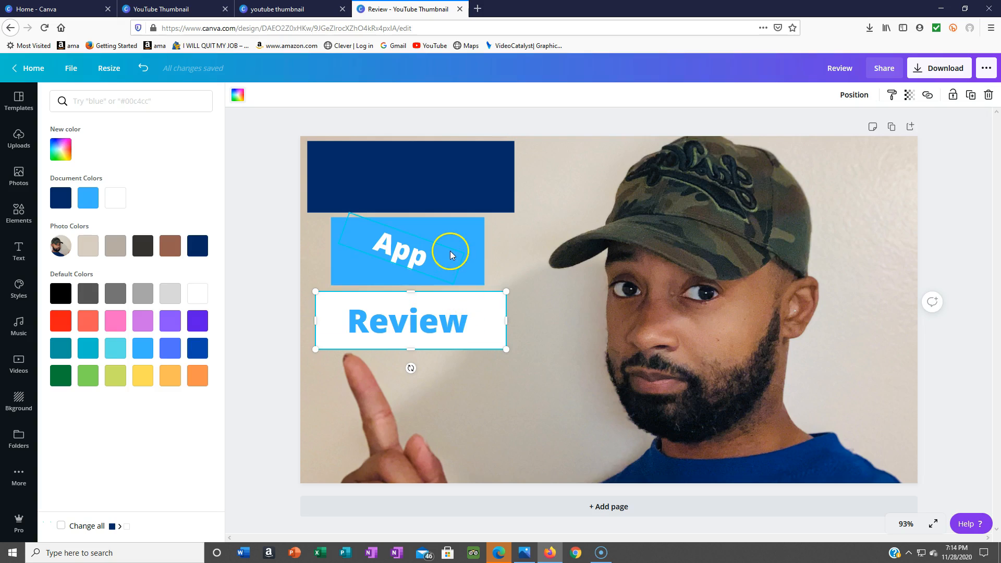
Nudge the tilted "App" text slightly to the right on the middle bar and set its color to light blue.
click(455, 234)
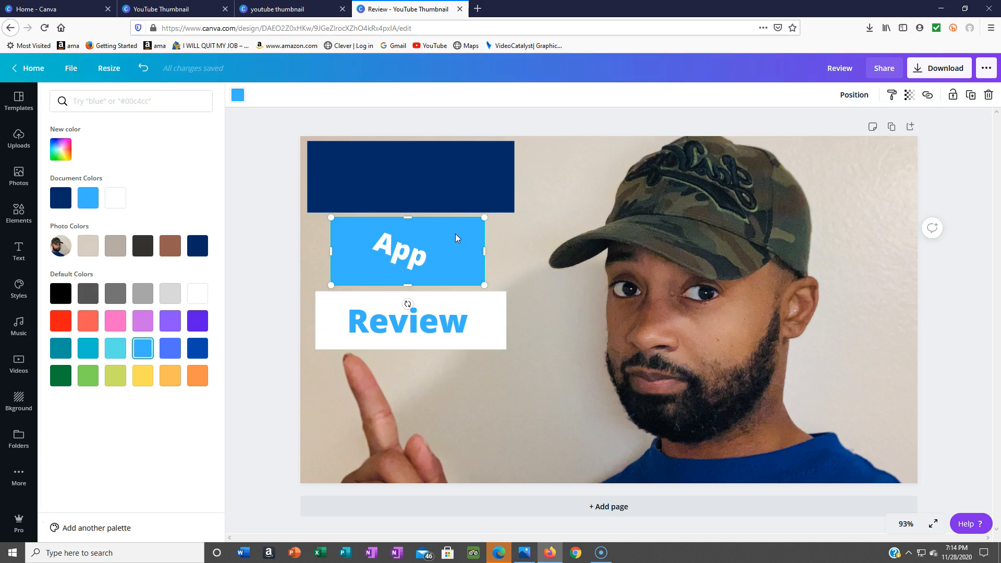
click(456, 236)
click(424, 259)
mouse_move(427, 264)
mouse_down()
mouse_move(415, 257)
mouse_move(430, 264)
mouse_up()
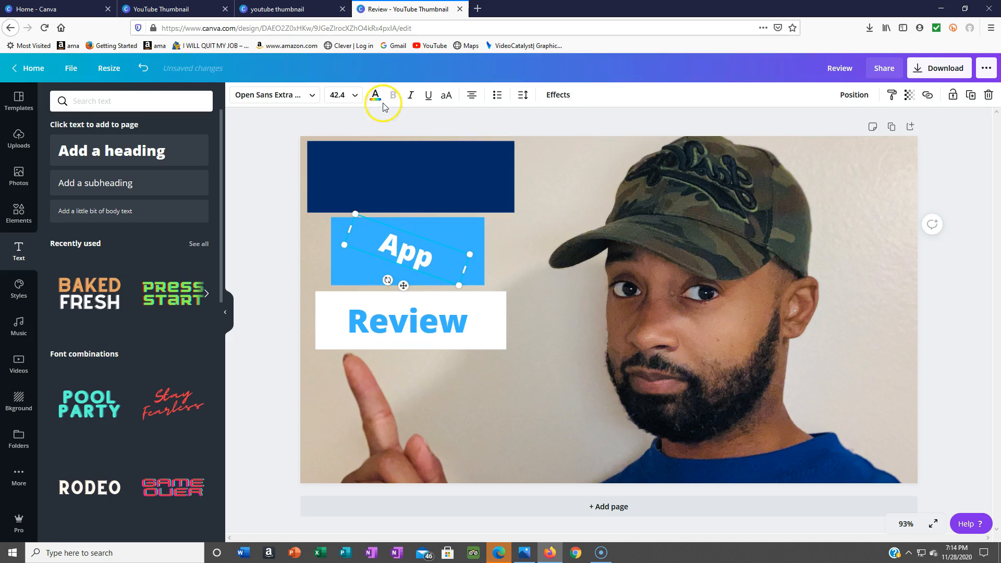
click(375, 95)
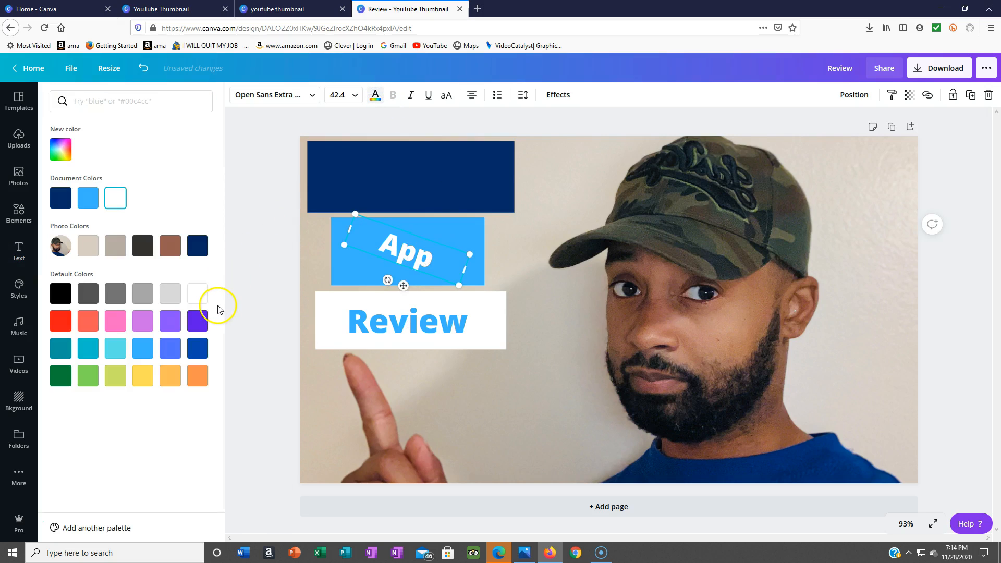
click(142, 348)
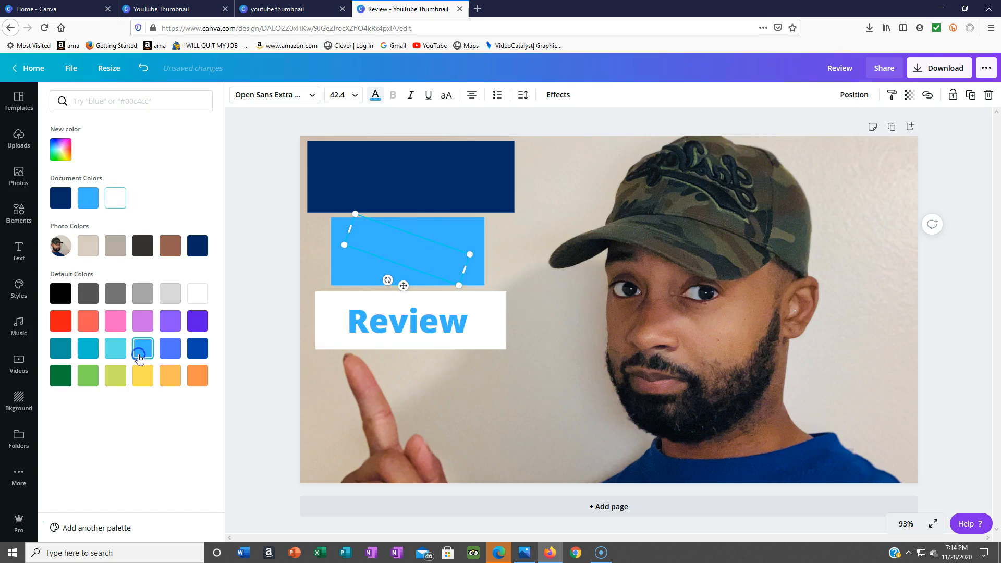
Fill the middle bar behind "App" with white.
click(458, 235)
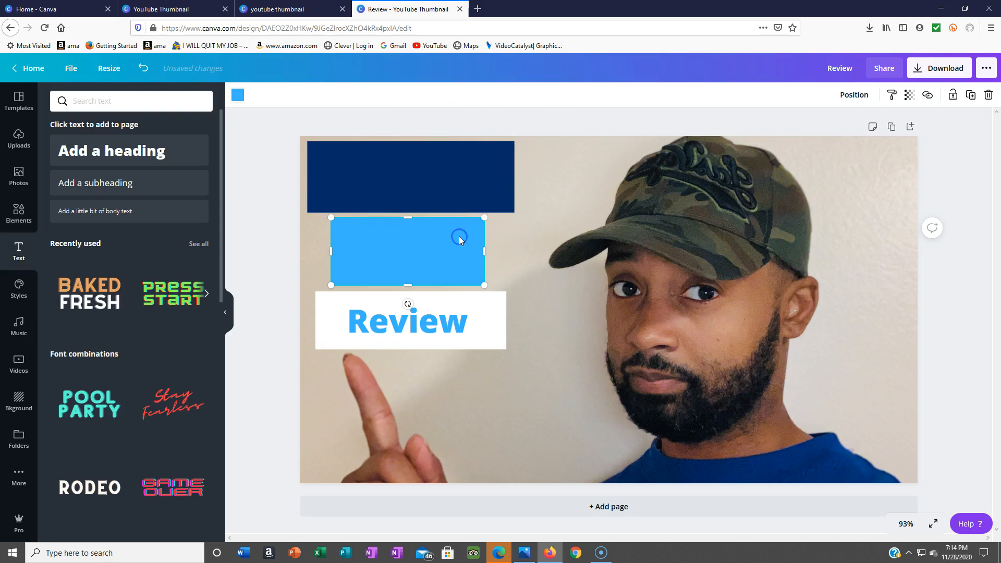
click(238, 96)
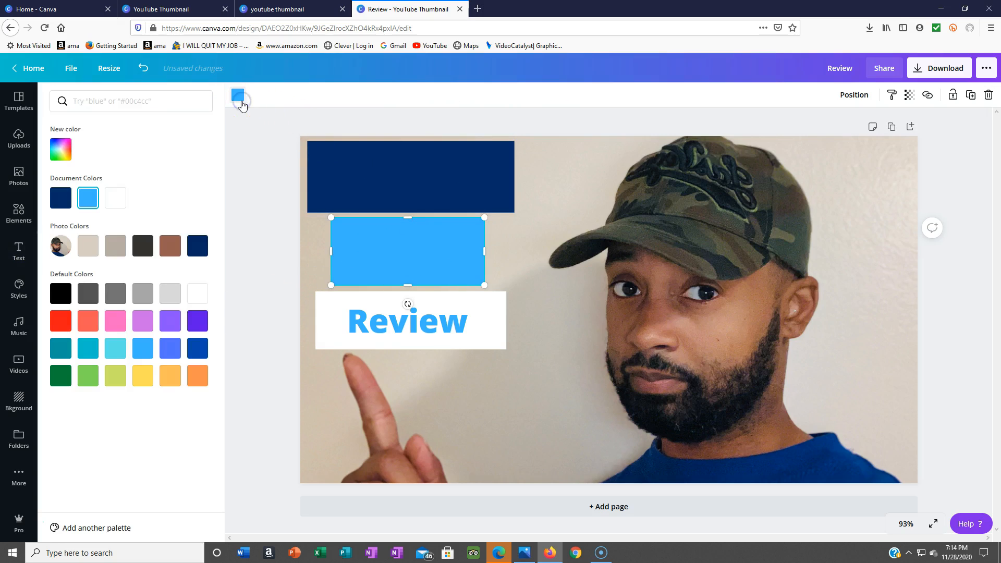
click(116, 199)
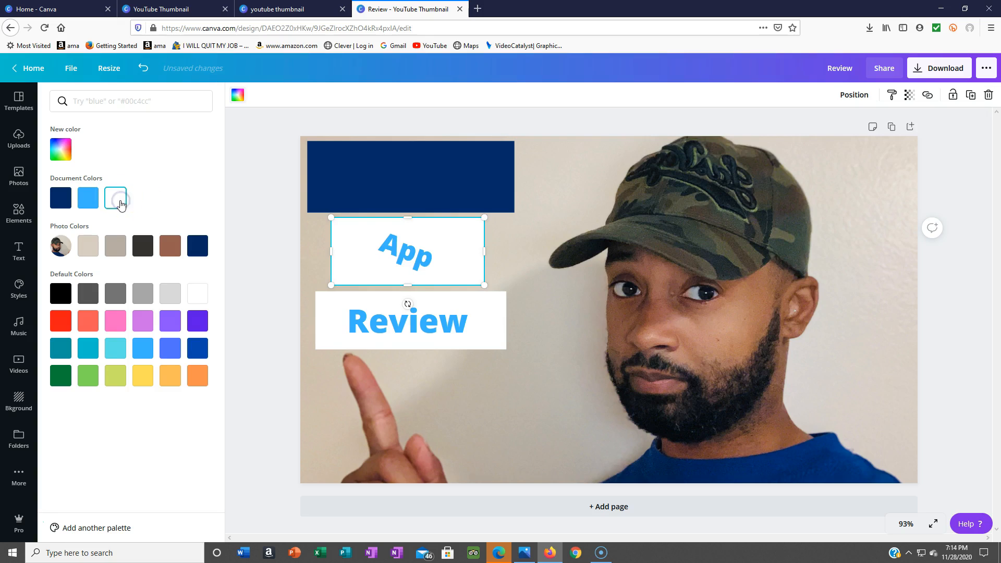
Try a light blue fill on the bar behind "Review" and return it to white.
click(483, 343)
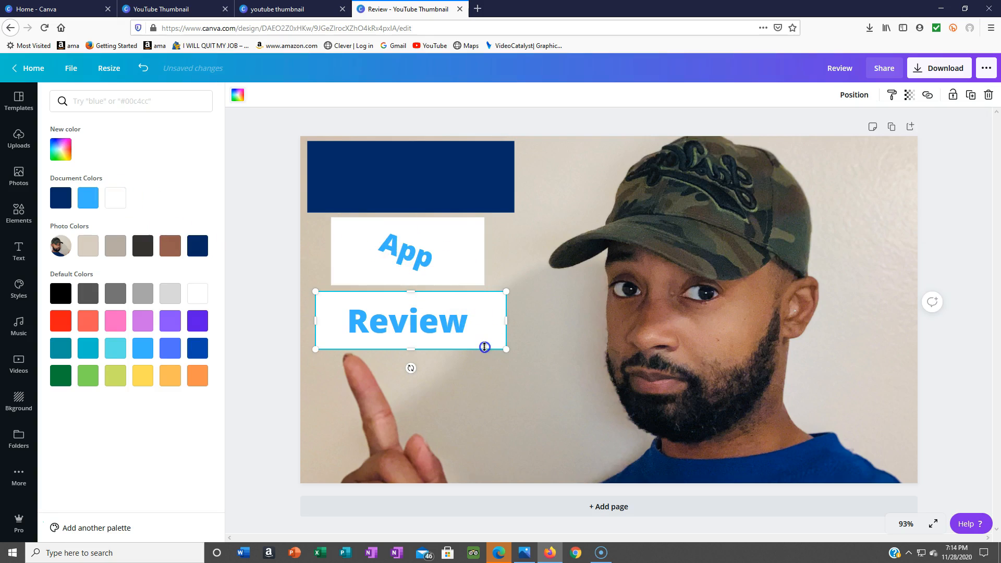
click(144, 348)
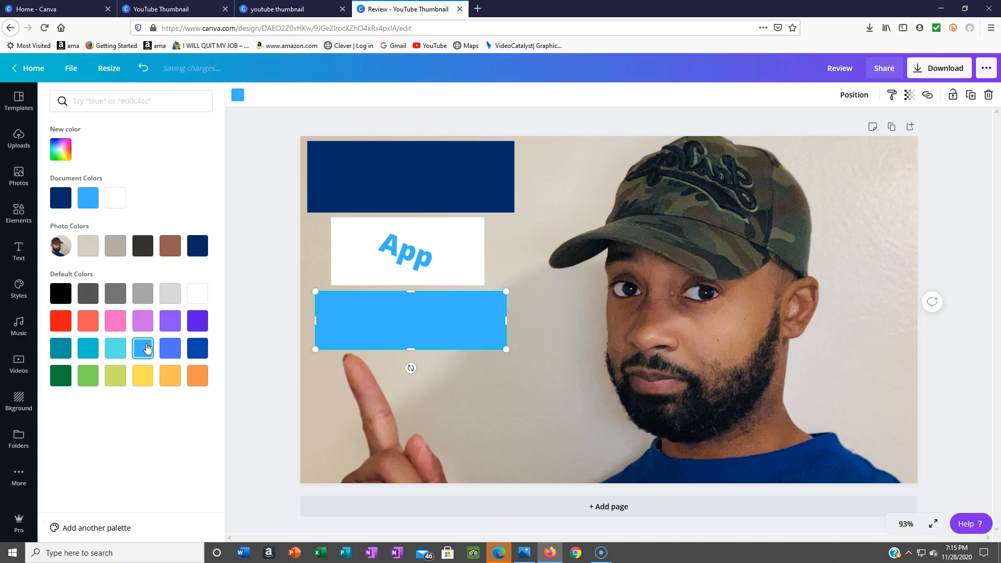
click(196, 292)
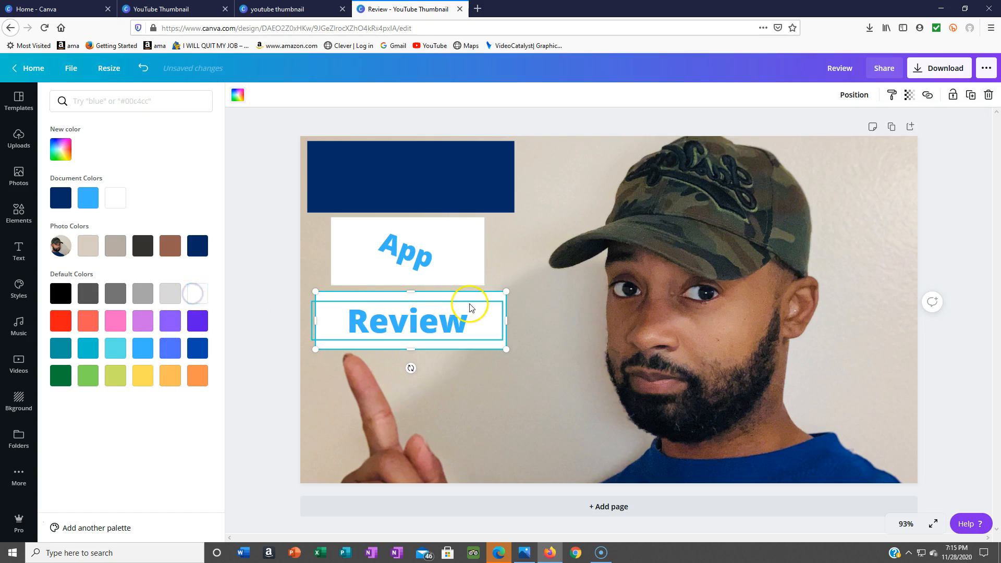
Set the "Review" text color to white and fill the bar behind it with light blue.
click(470, 321)
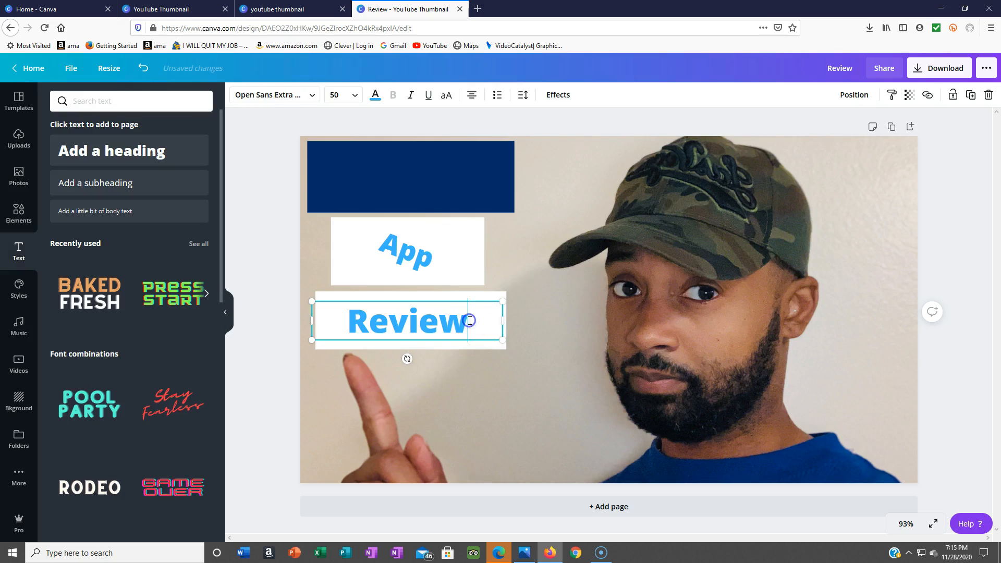
click(375, 96)
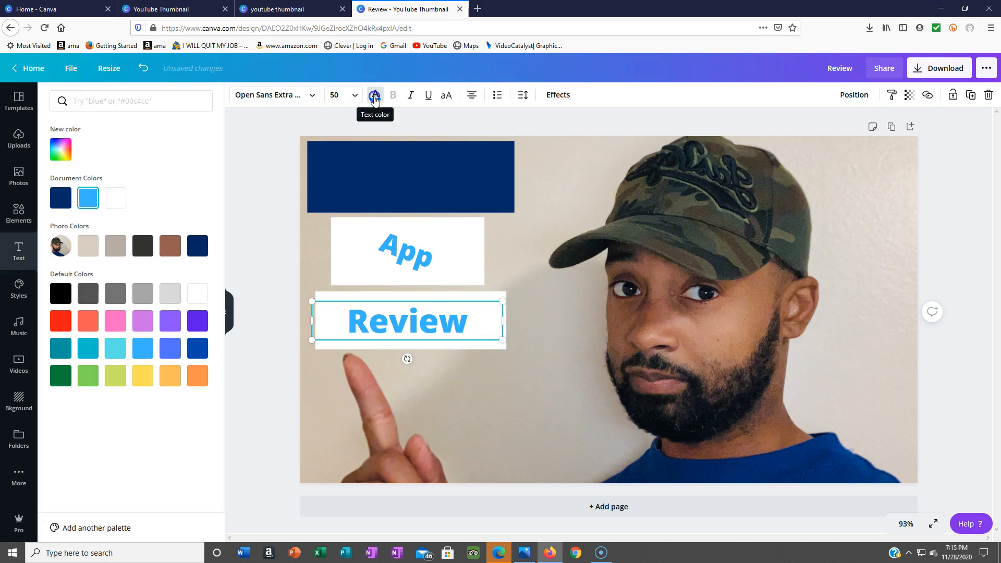
click(204, 297)
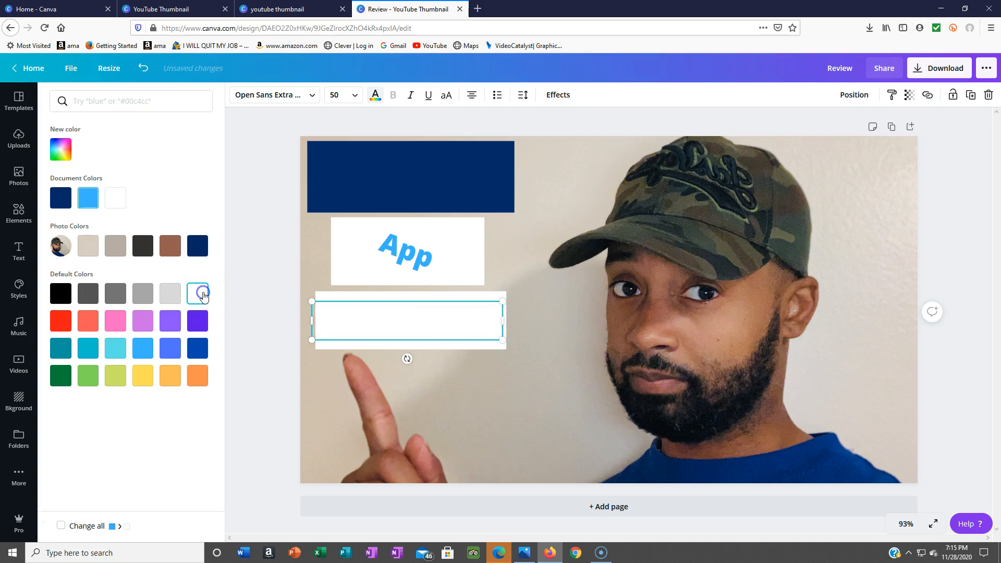
click(364, 344)
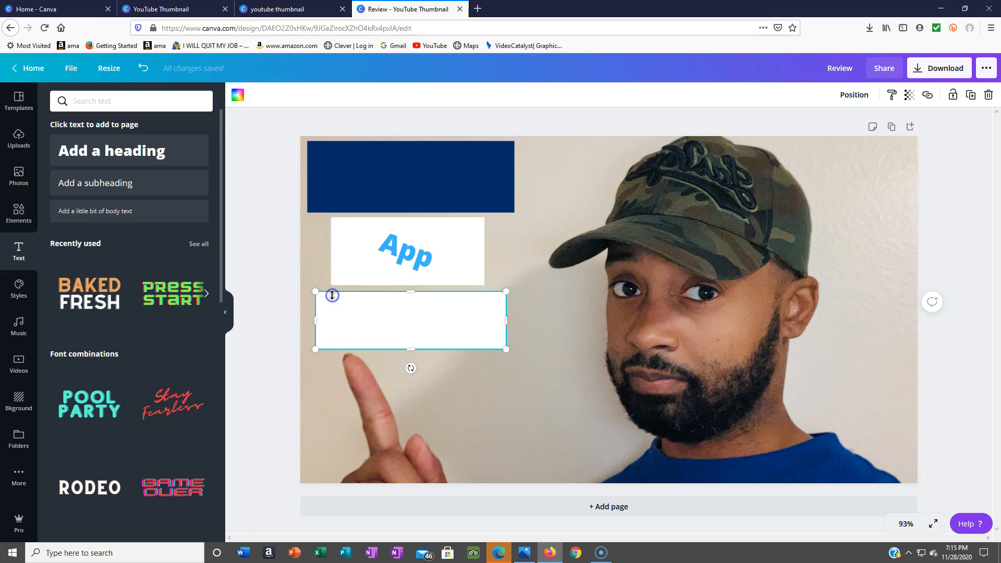
click(238, 97)
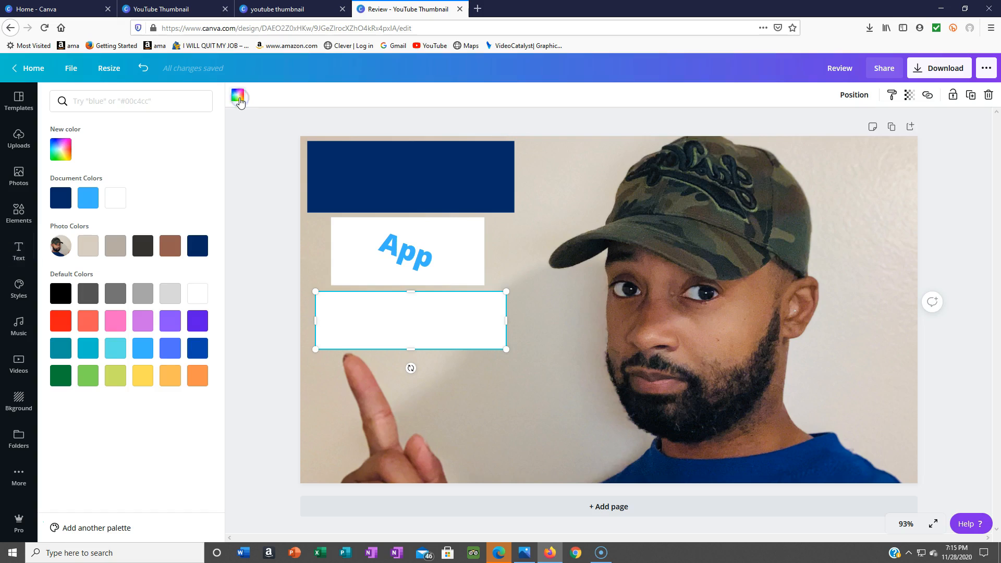
click(146, 345)
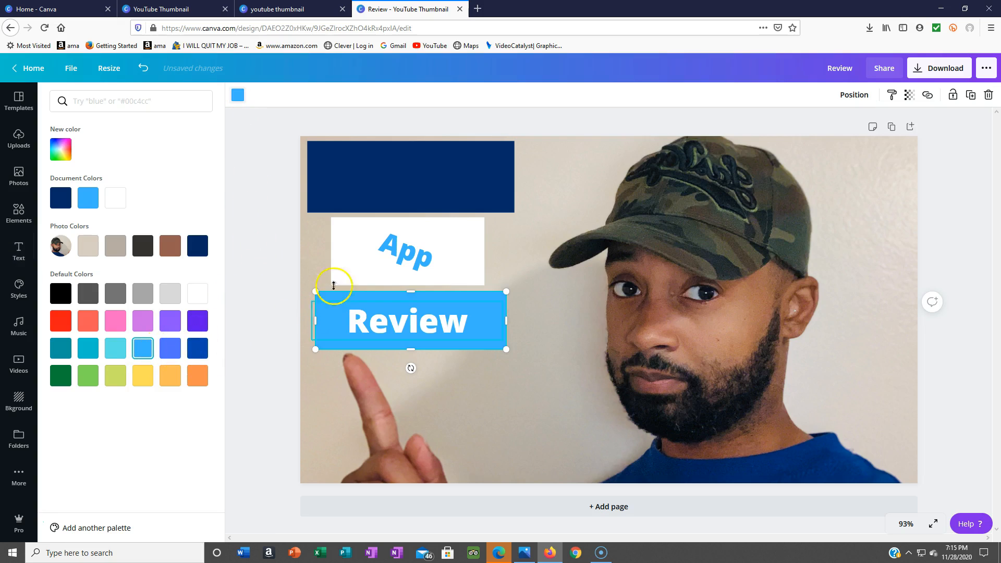
Add a new heading text box over the dark blue top bar.
click(385, 189)
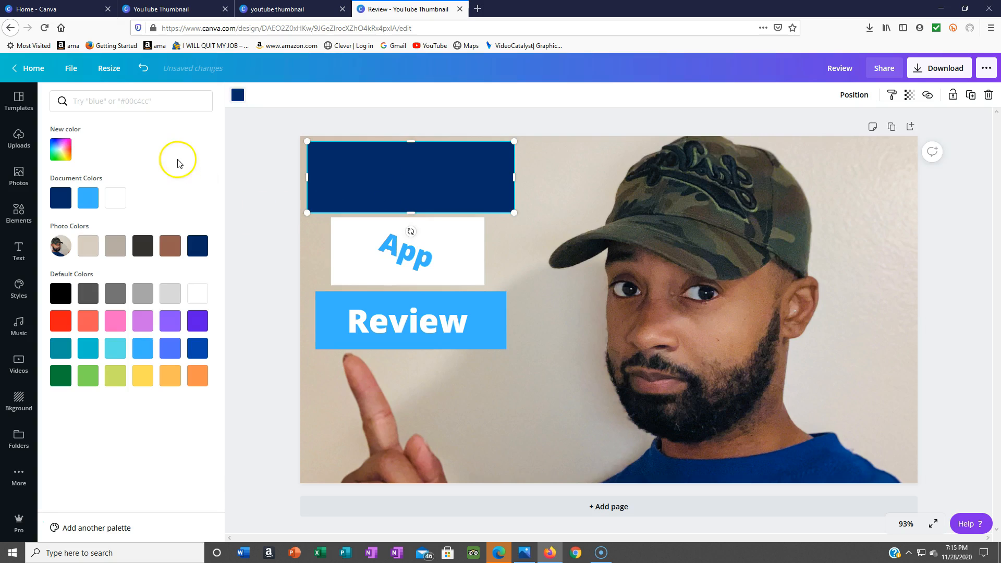
click(18, 254)
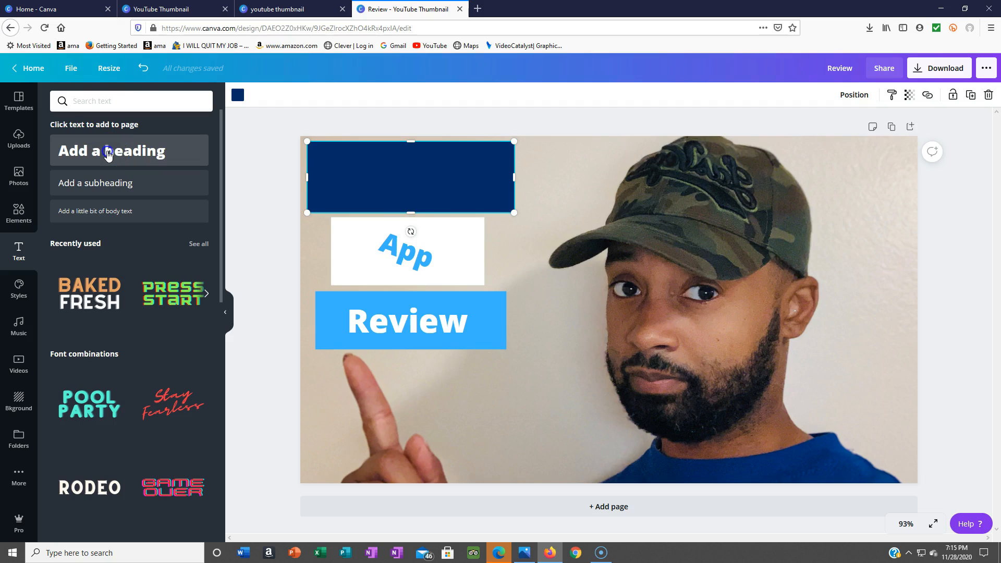
drag(108, 155, 346, 166)
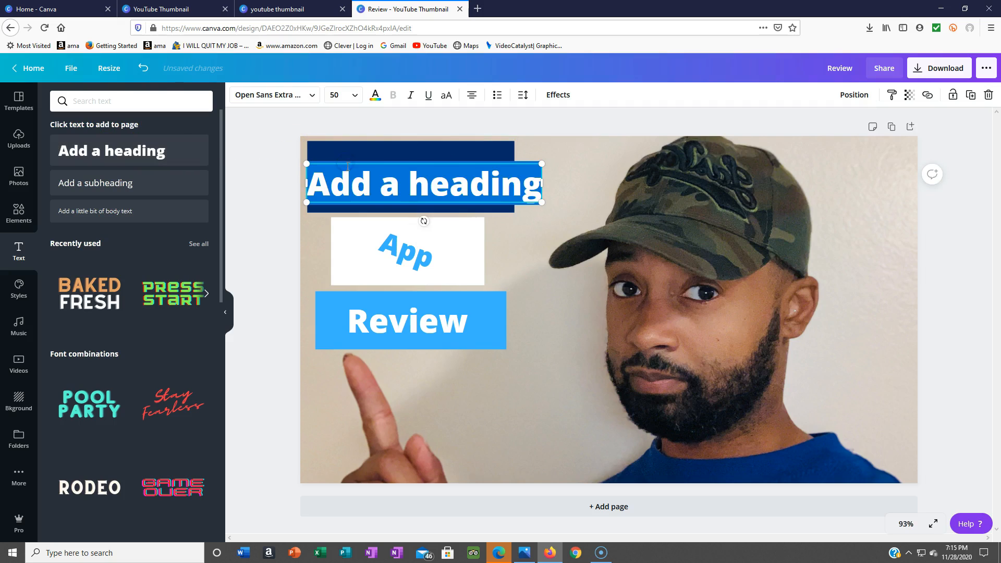
Replace the placeholder text in the new heading over the dark blue bar with "Deal Machine".
click(538, 182)
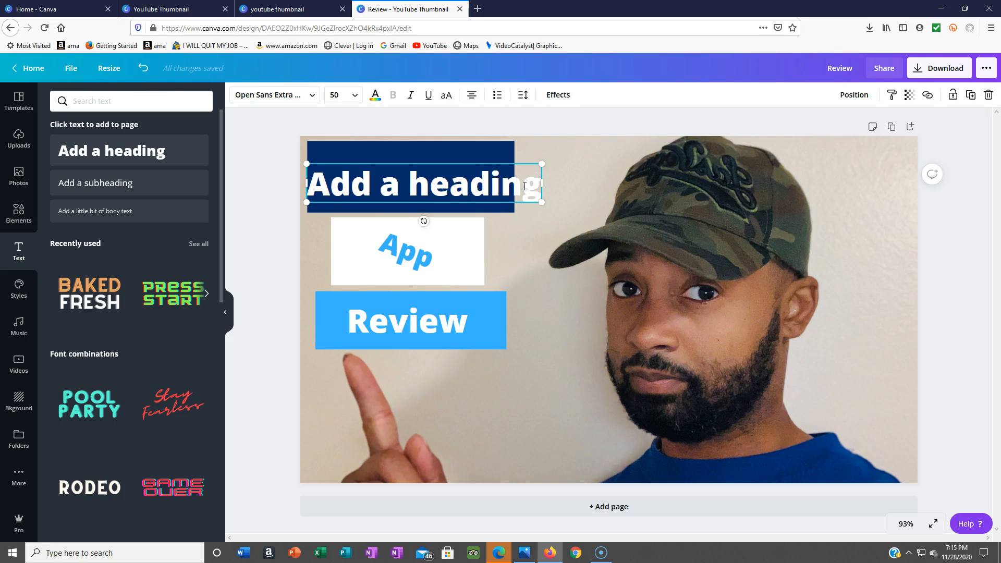
key(BackSpace)
key(BackSpace)
key(BackSpace)
key(BackSpace)
key(BackSpace)
key(BackSpace)
key(BackSpace)
key(BackSpace)
key(BackSpace)
key(BackSpace)
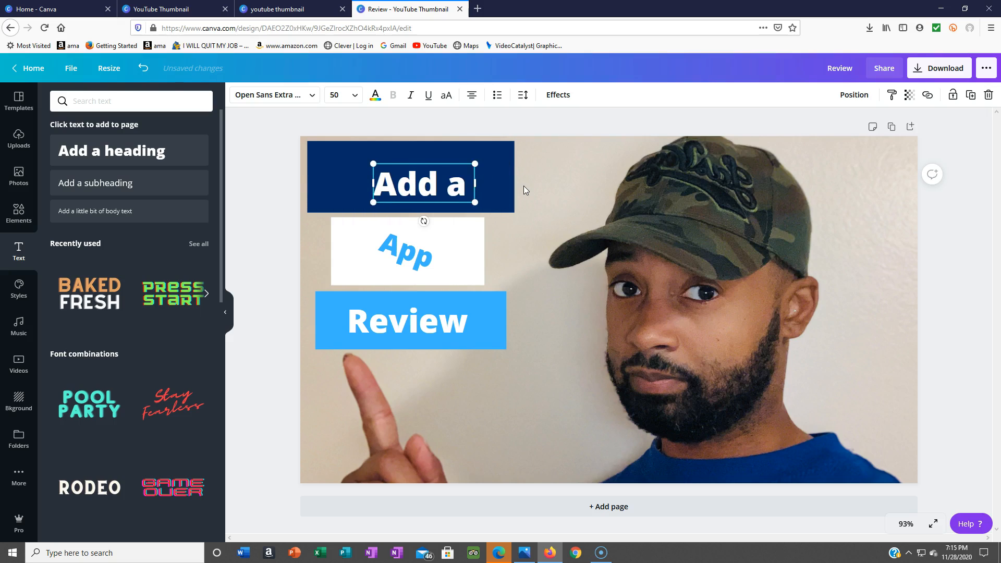
key(BackSpace)
key(BackSpace)
key(BackSpace)
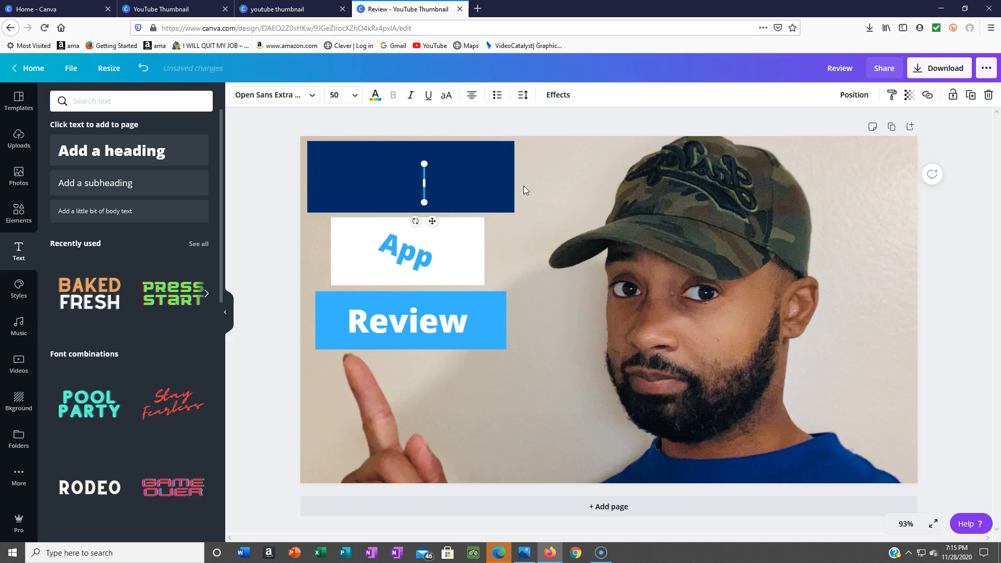
text(De)
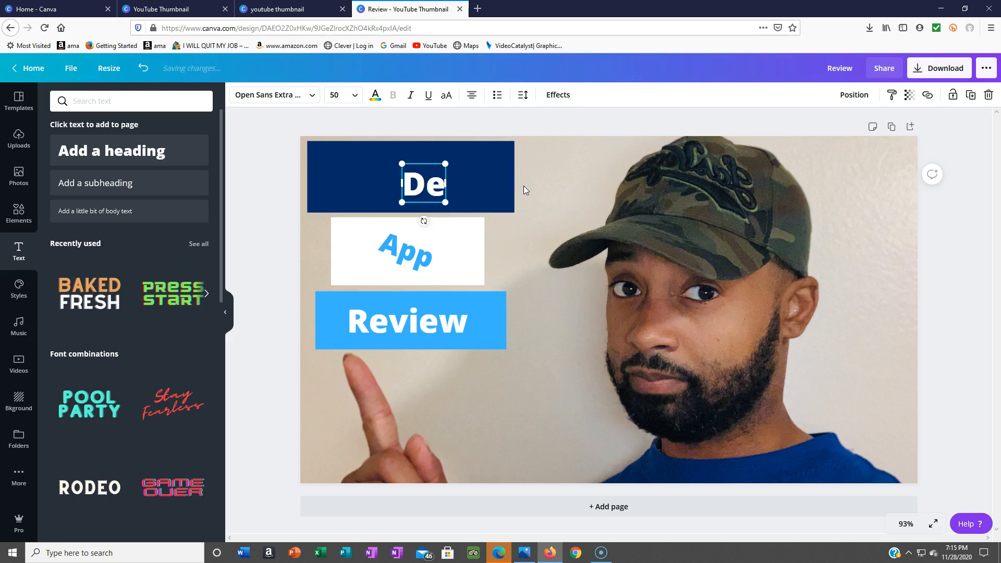
text(al)
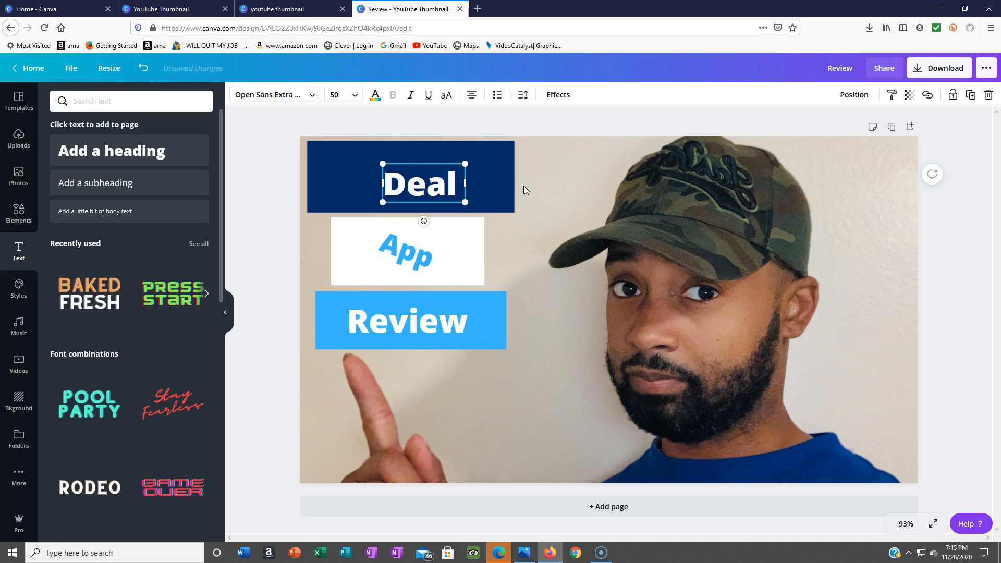
text( Machi)
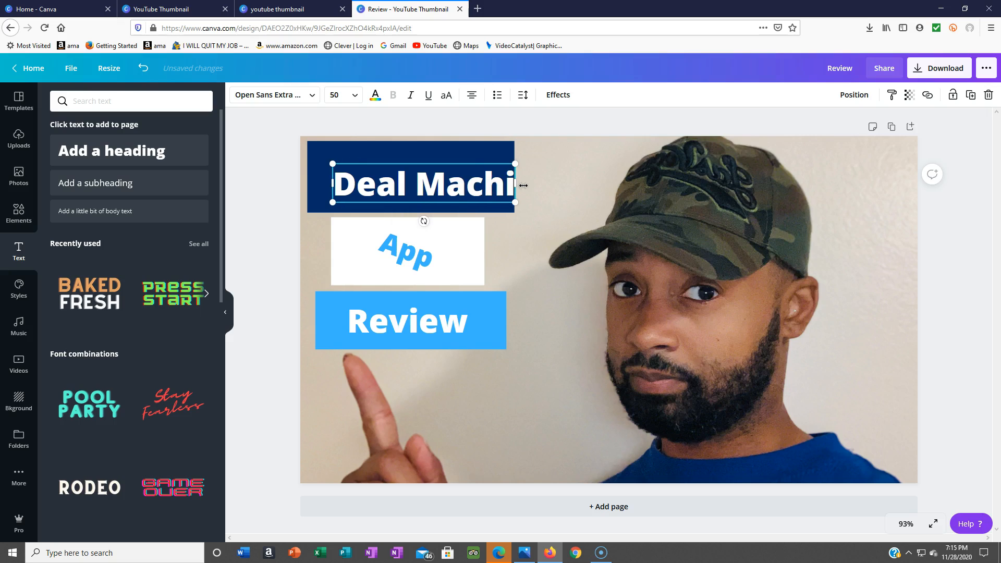
text(ne)
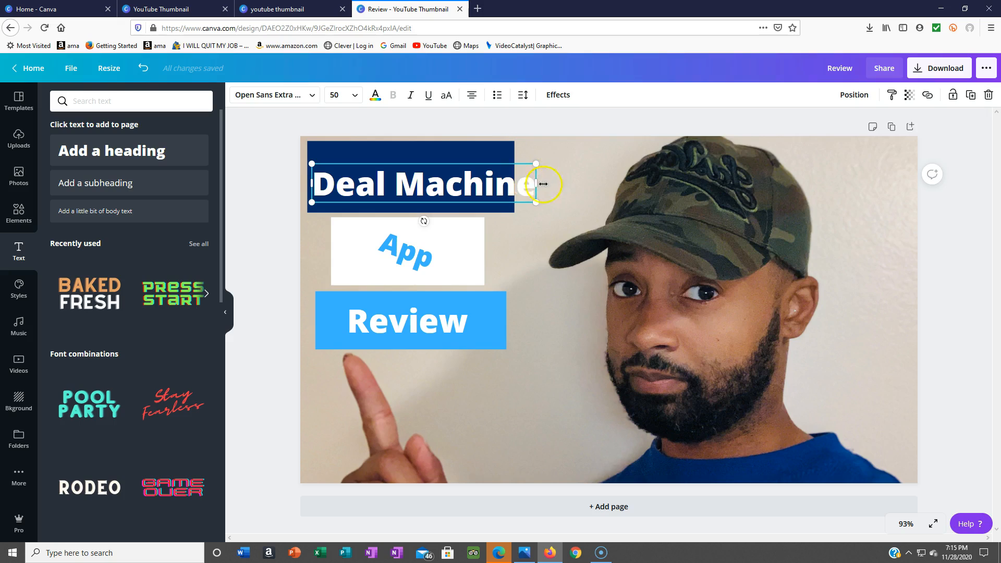
Shrink the "Deal Machine" text to size 42.6 and move it up to the middle of the dark blue bar.
drag(537, 165, 504, 170)
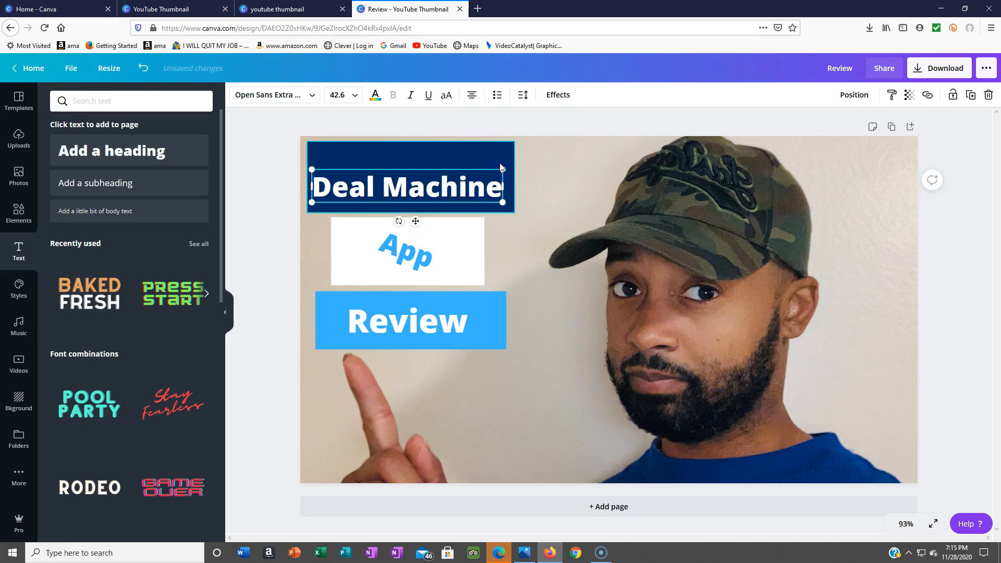
click(429, 174)
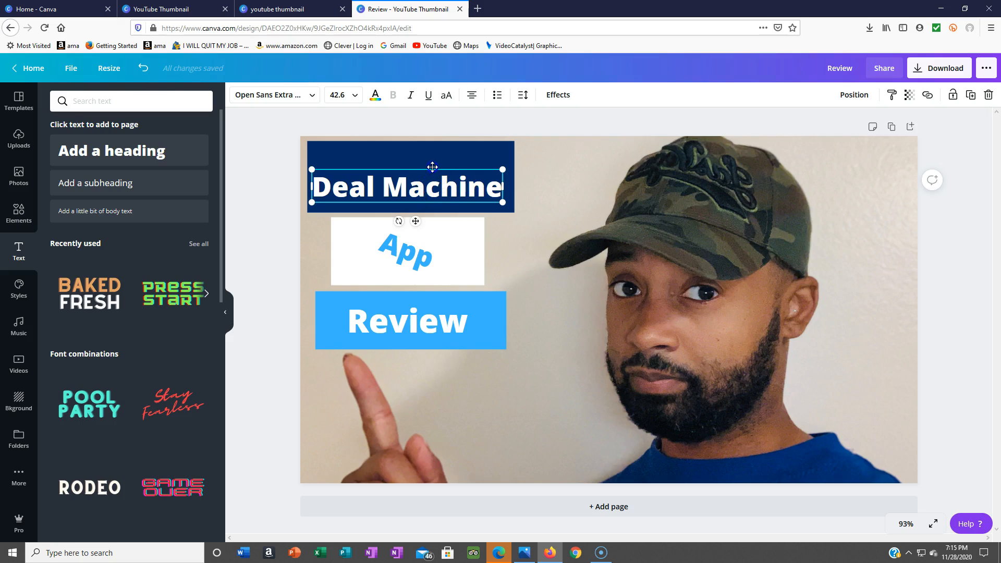
drag(440, 166, 441, 157)
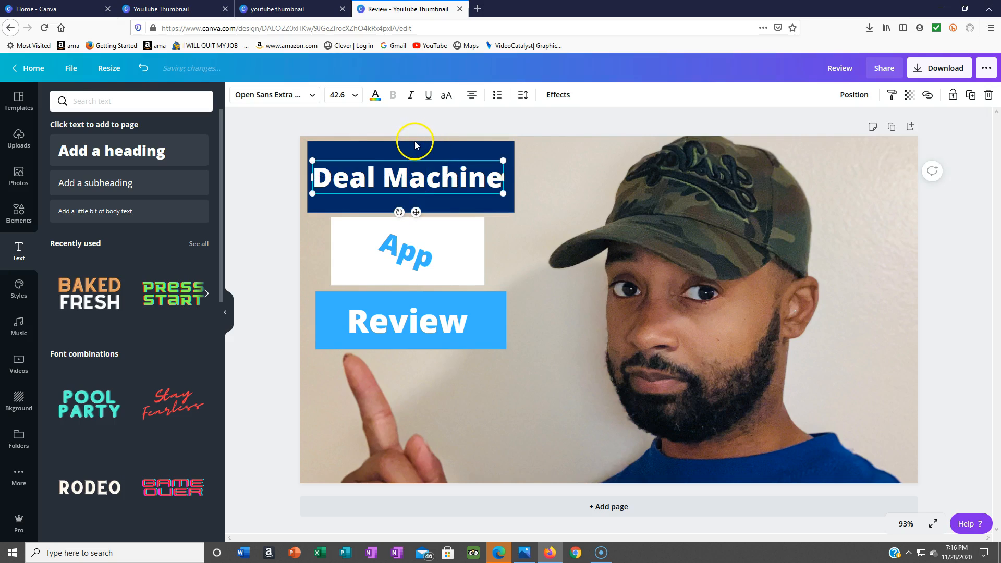
Trim the top edge of the dark blue bar and both the upper and lower edges of the white bar.
click(415, 145)
click(415, 147)
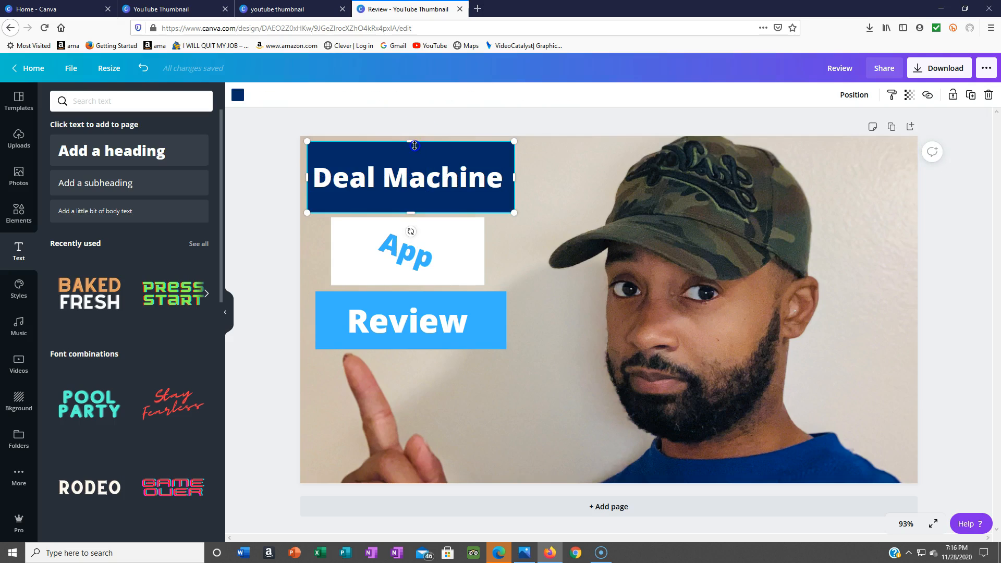
drag(412, 144, 412, 149)
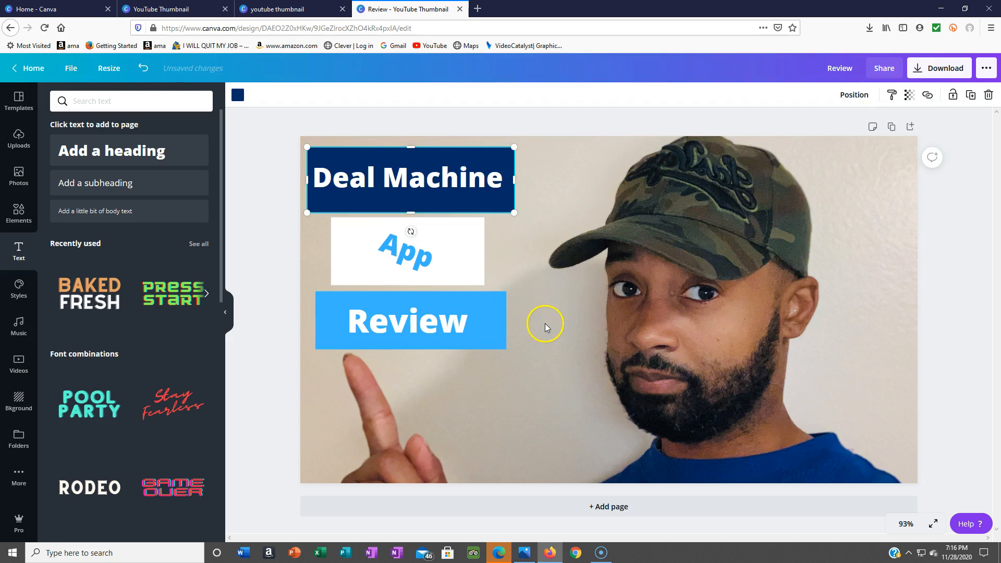
click(409, 283)
drag(409, 282, 409, 276)
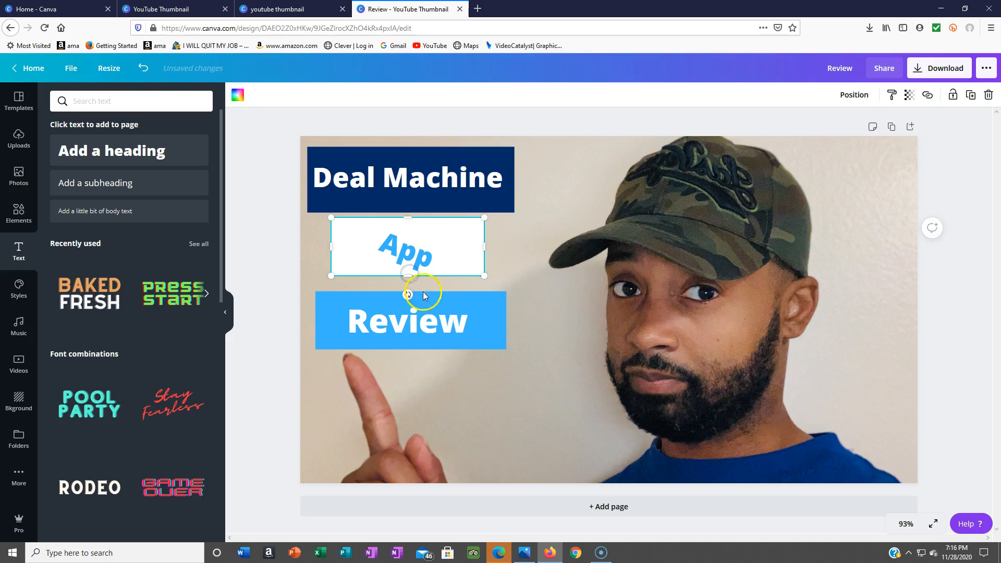
drag(409, 217, 409, 221)
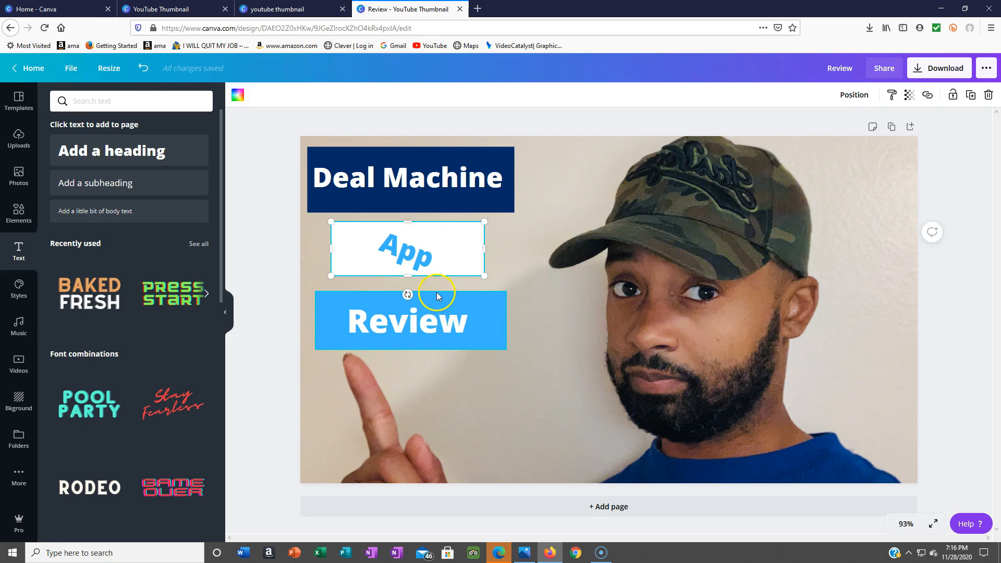
click(533, 308)
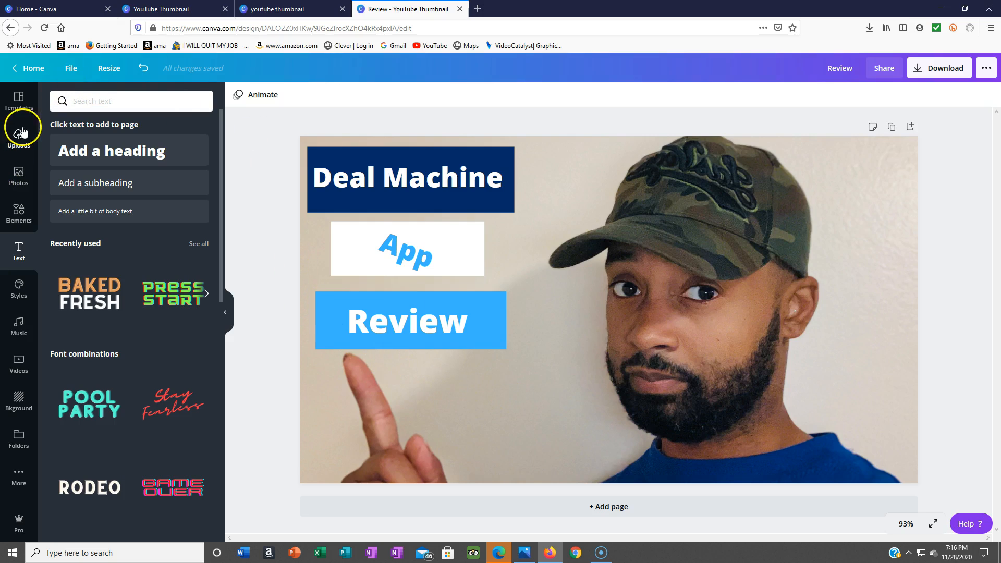
Browse the suggested stock photo categories.
click(24, 177)
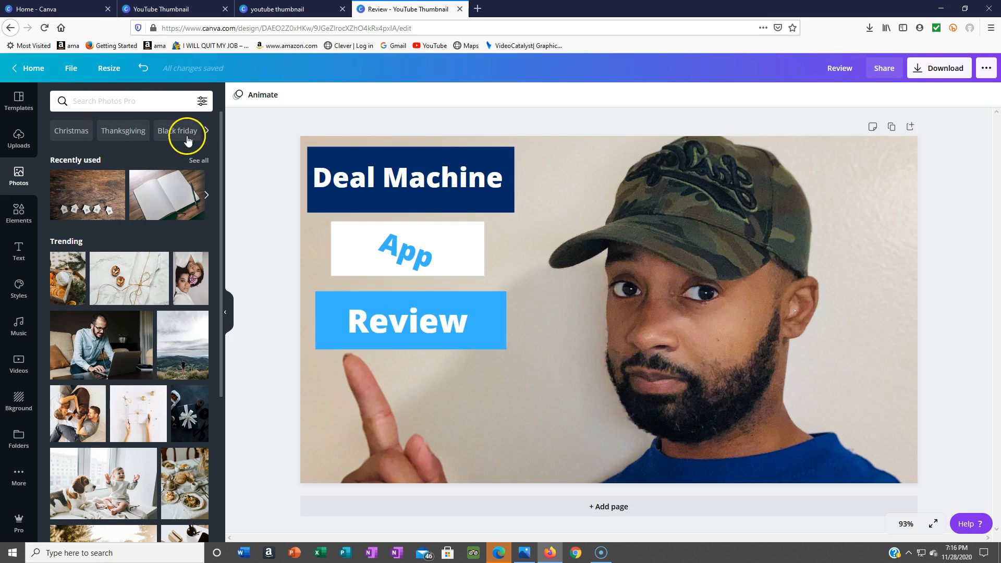
click(206, 132)
click(204, 135)
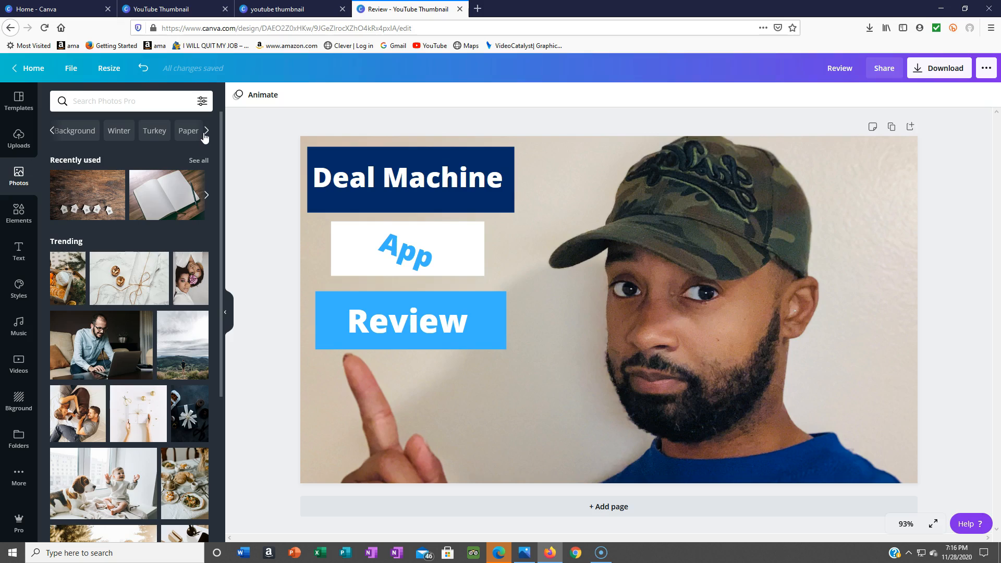
click(206, 131)
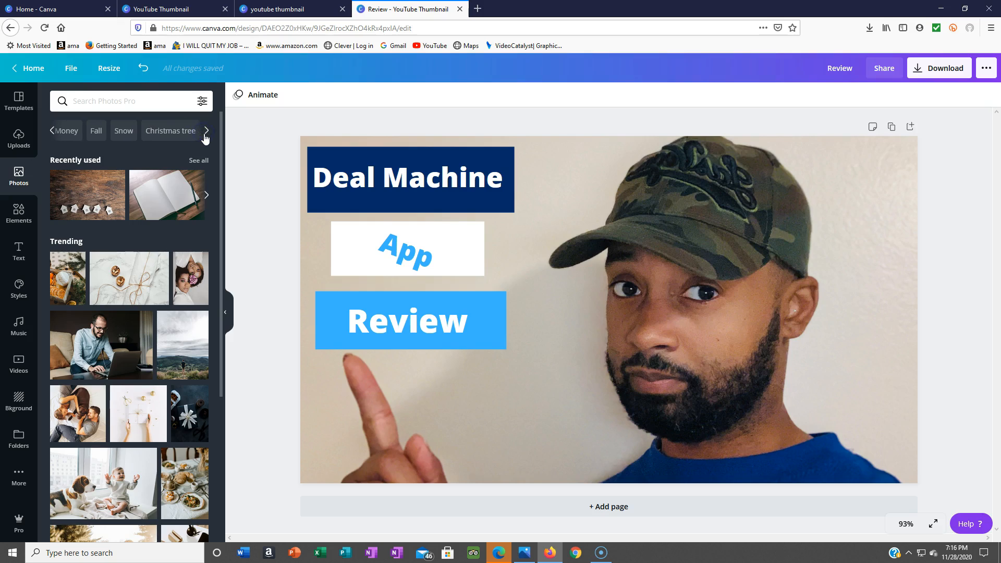
click(206, 133)
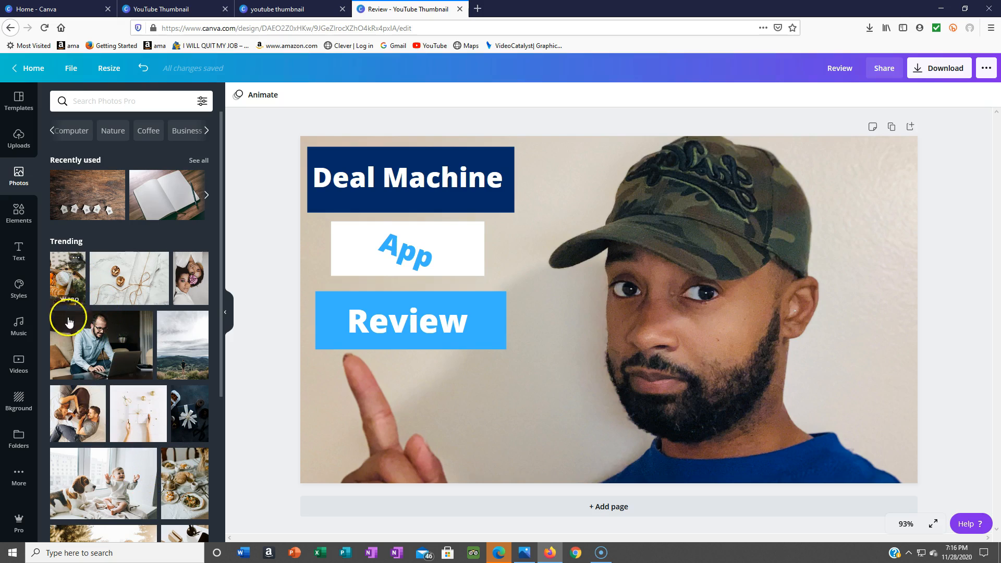
Open a media upload from the device and look through the Documents and Pictures folders for the logo image.
click(19, 138)
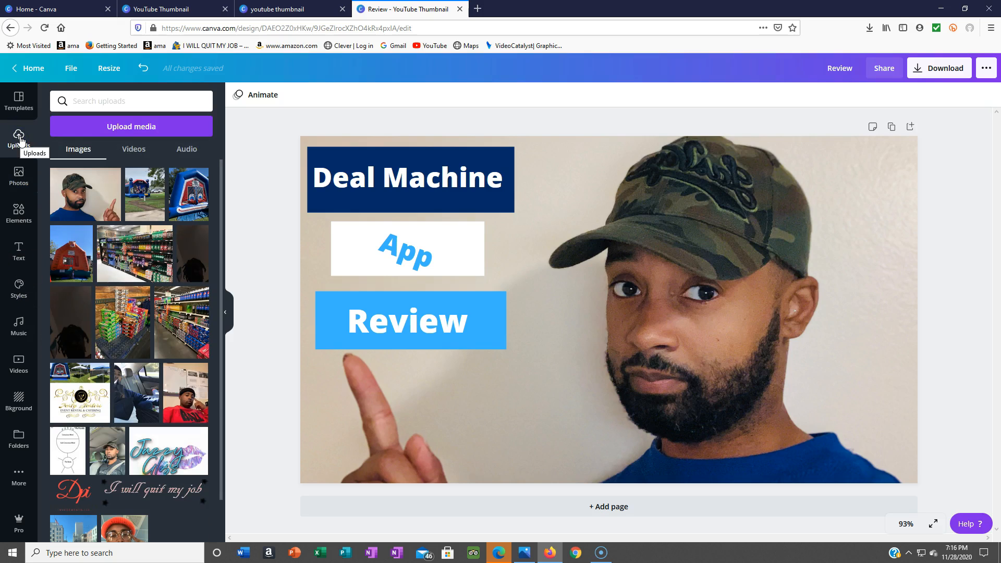
click(82, 128)
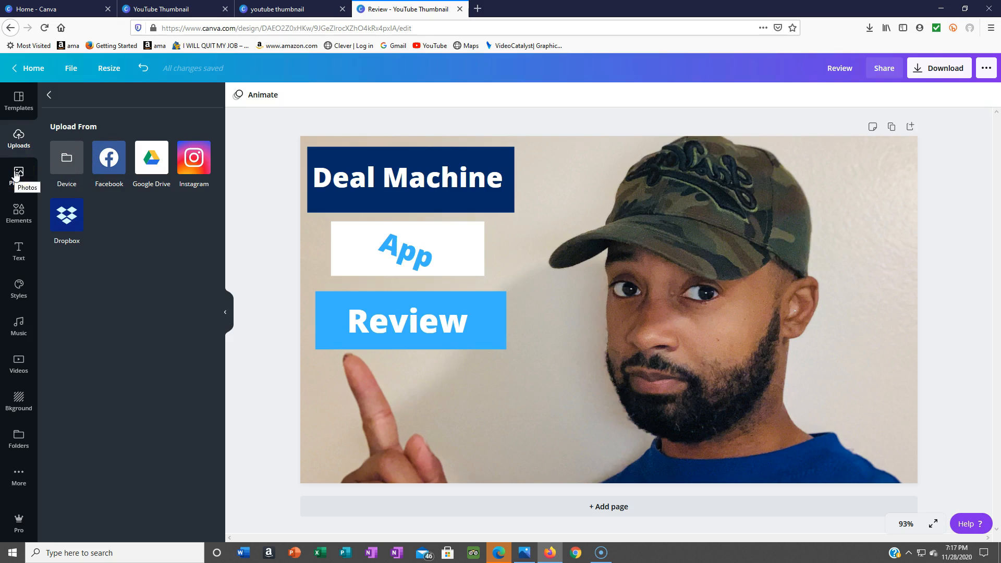
click(63, 164)
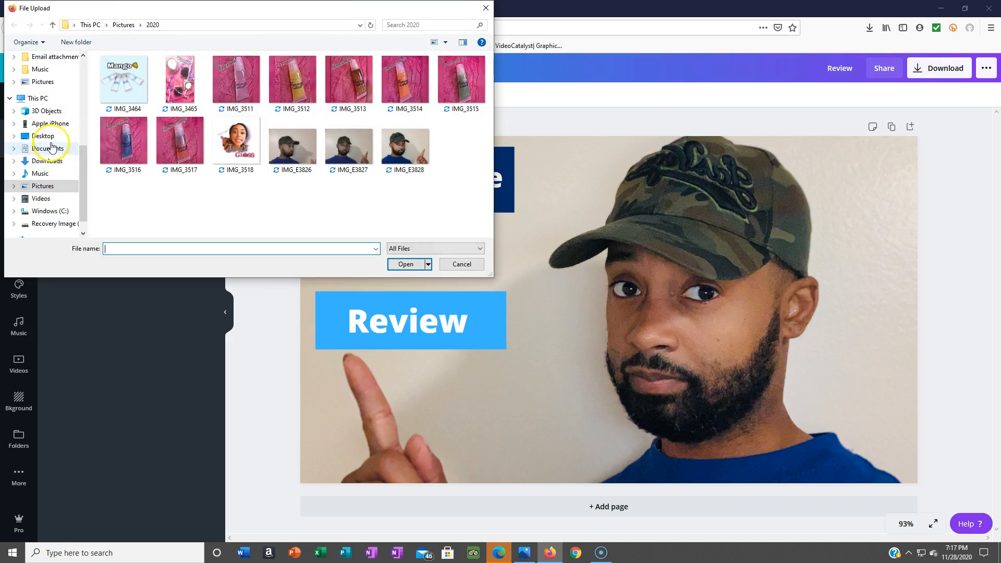
click(53, 150)
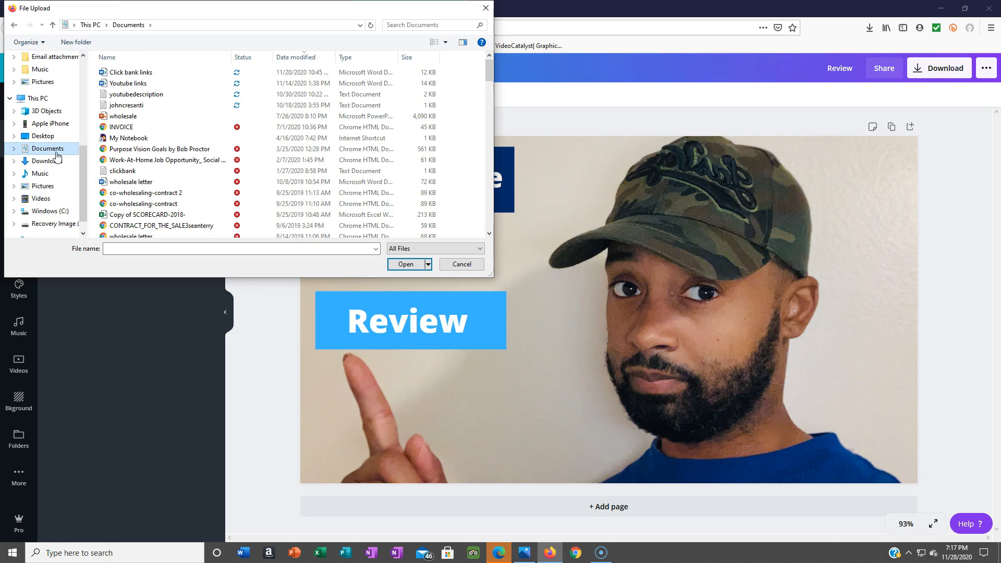
click(53, 186)
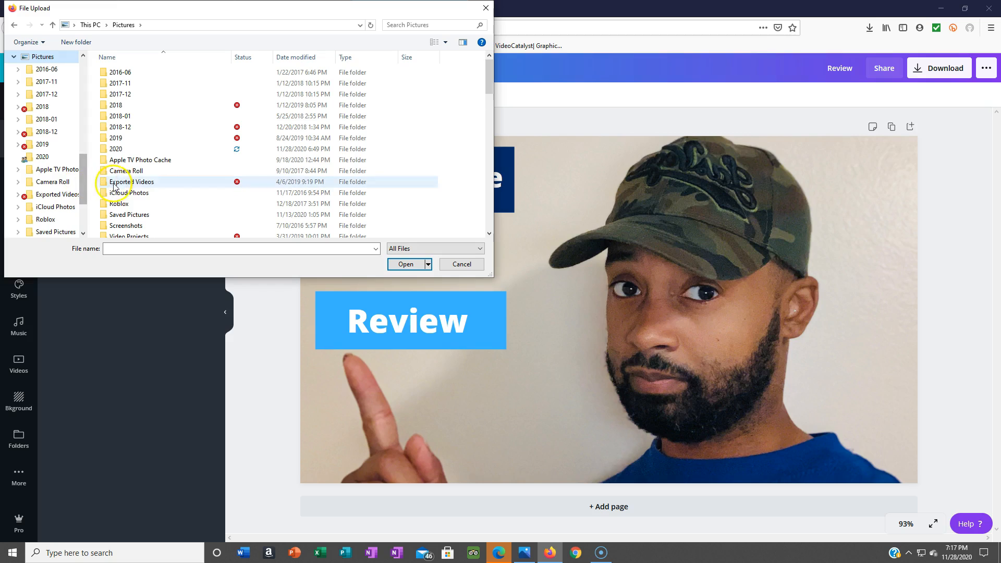
drag(489, 80, 489, 101)
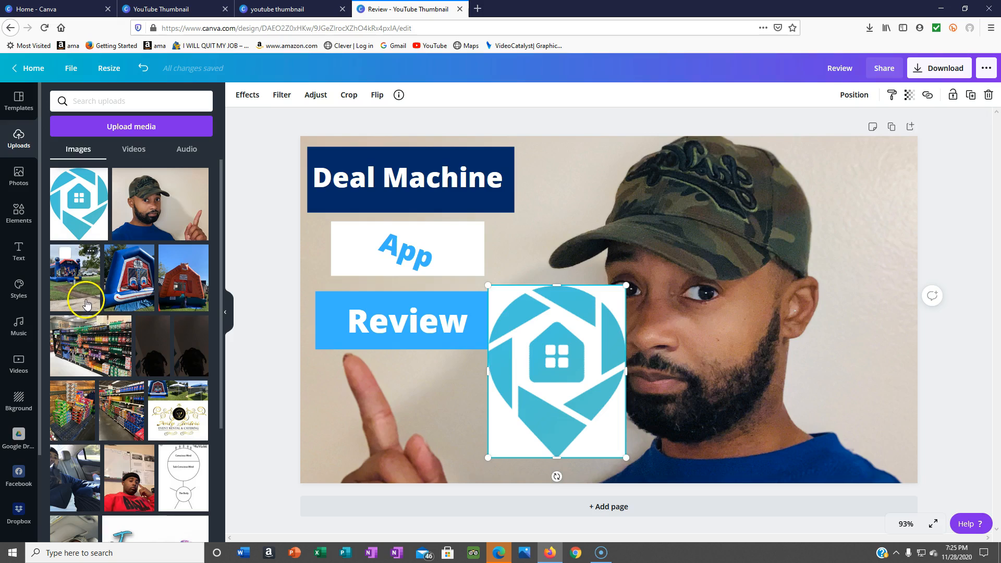
Crop the top of the blue house logo, reduce it to a small near-square, and place it below the "Review" bar.
mouse_move(555, 285)
mouse_down()
mouse_move(554, 333)
mouse_move(554, 304)
mouse_up()
drag(530, 340, 499, 382)
drag(459, 343, 498, 415)
drag(541, 496, 506, 431)
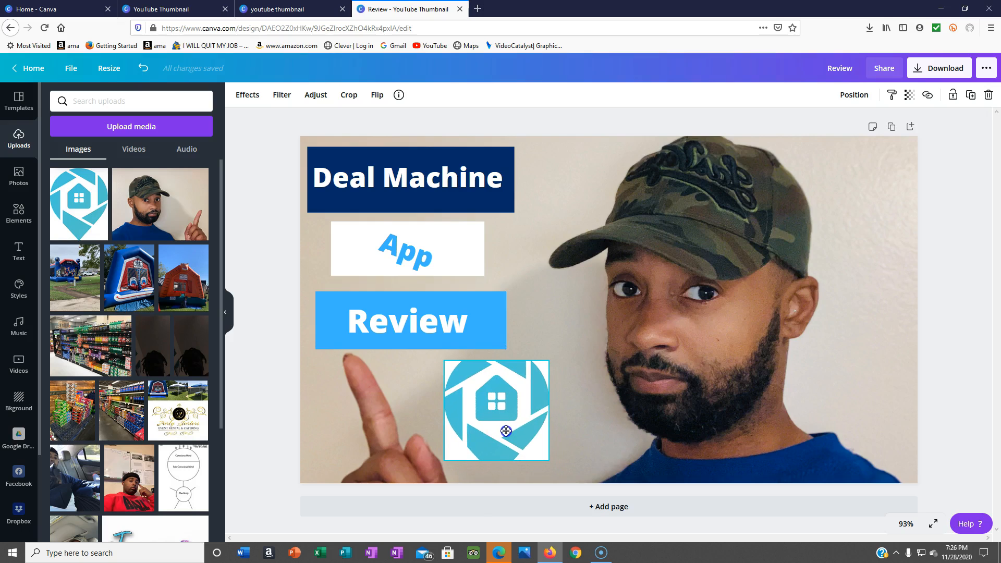
drag(505, 430, 506, 430)
drag(549, 458, 538, 445)
click(573, 439)
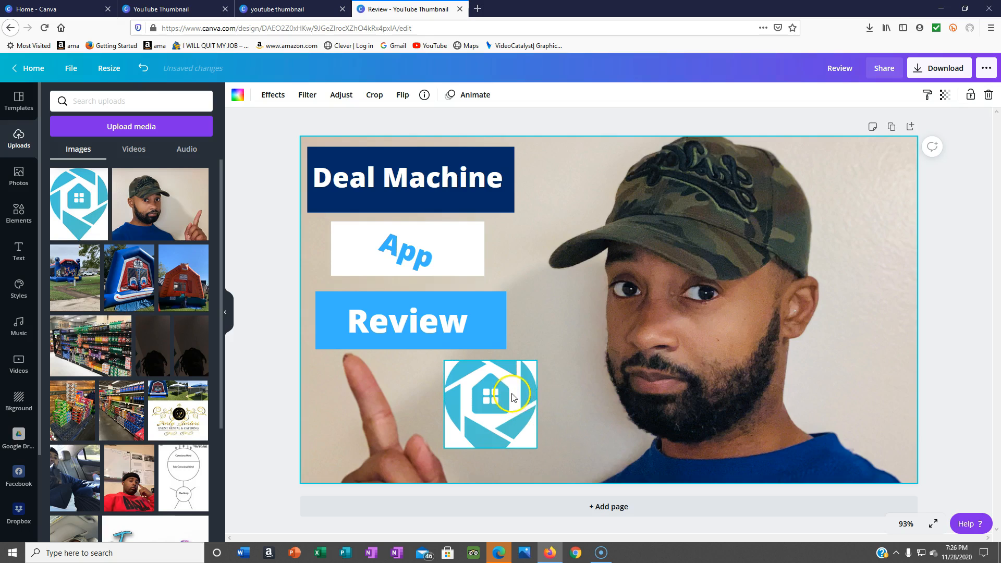
Shrink the house logo to the white bar's height and place it at the bar's left end, shifting "App" to the right.
drag(531, 391, 519, 256)
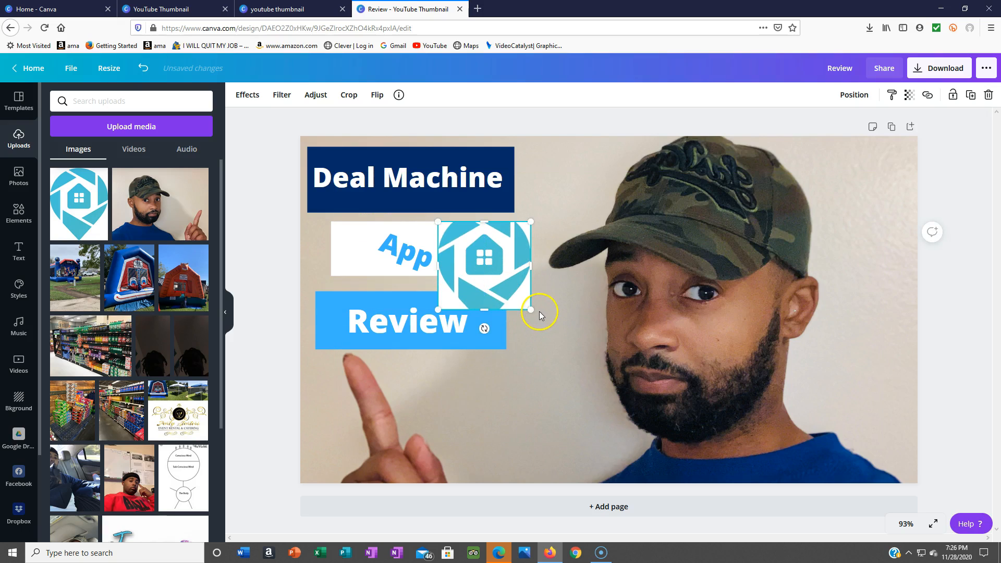
drag(532, 310, 509, 264)
click(463, 261)
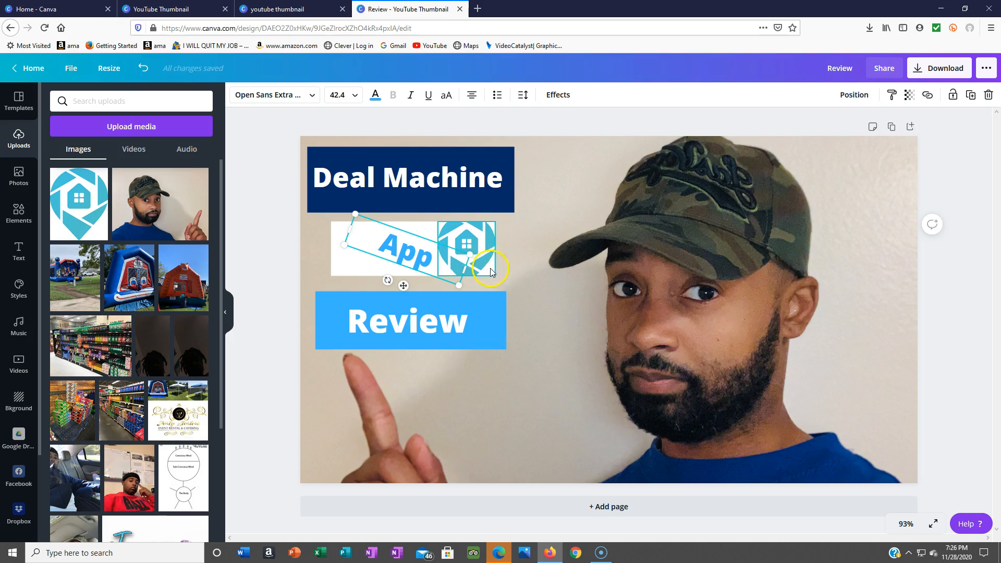
click(489, 260)
drag(490, 262, 434, 250)
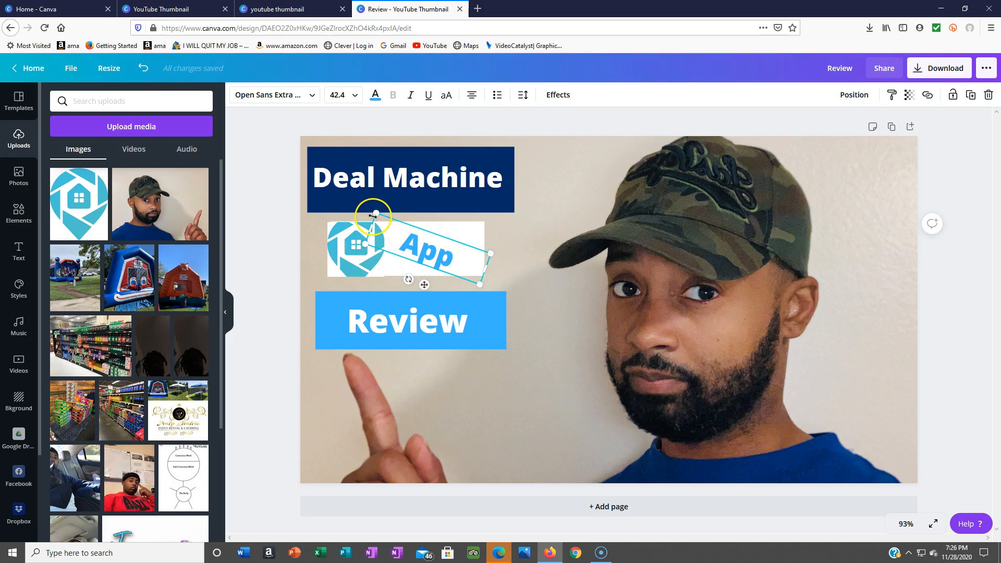
Resize the tilted "App" text beside the logo to size 44.4.
drag(375, 214, 381, 227)
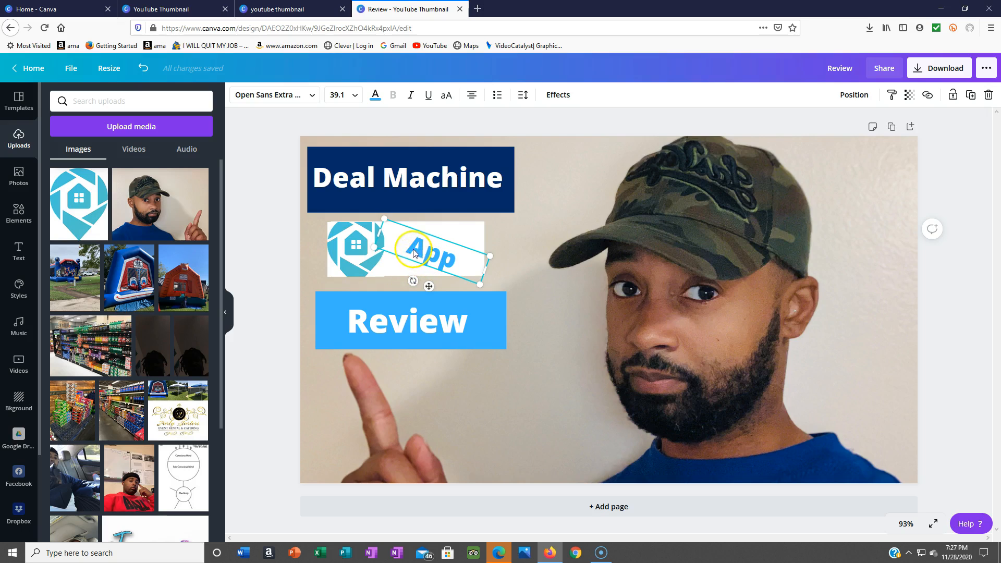
click(394, 226)
drag(384, 217, 371, 209)
click(424, 230)
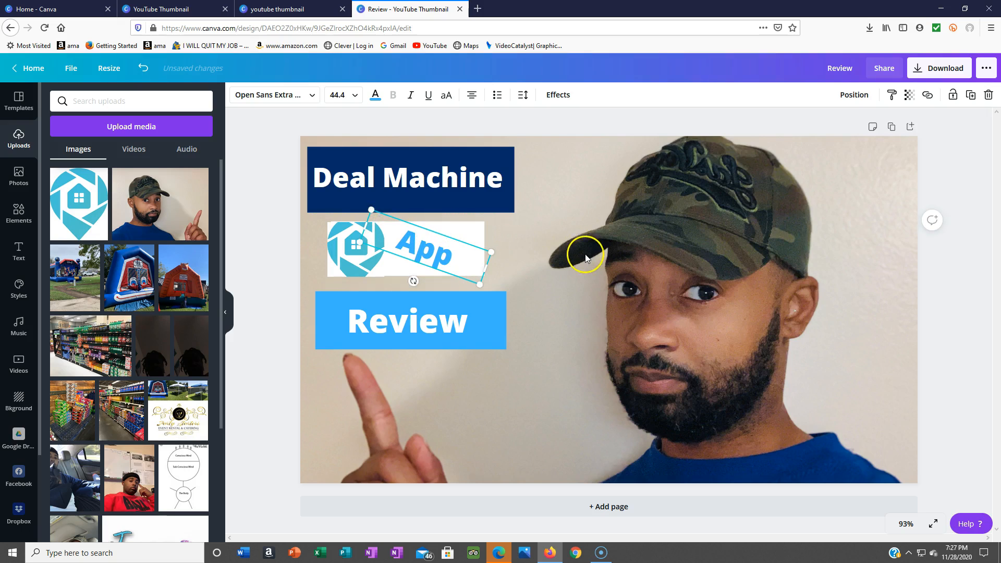
click(552, 295)
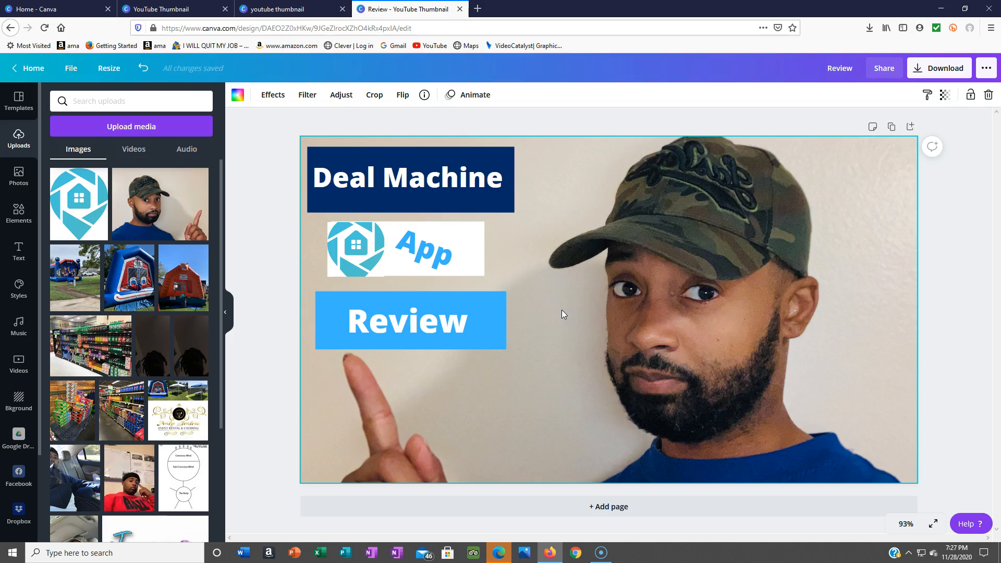
Download the thumbnail as a PNG and save the file Review.png.
click(919, 78)
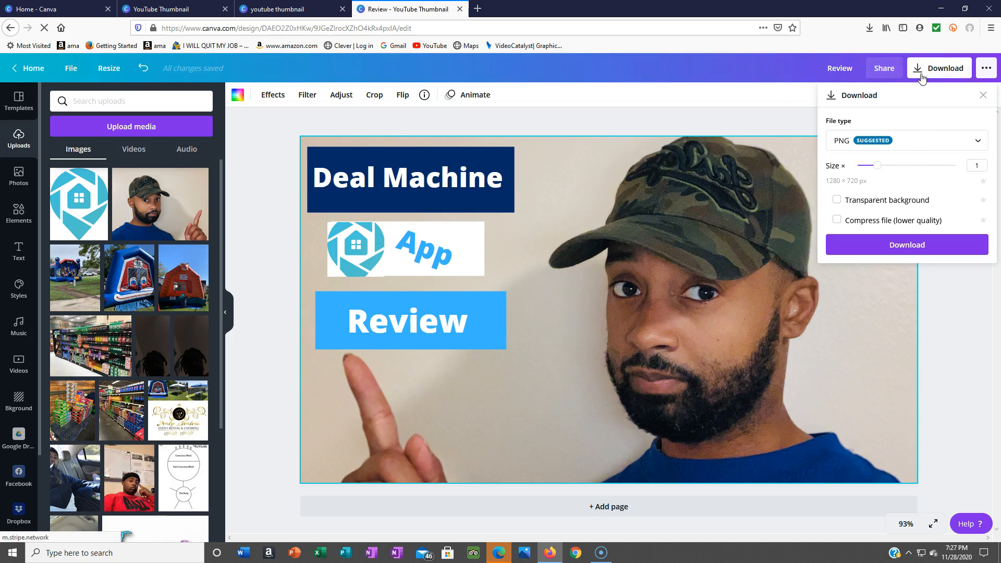
click(838, 202)
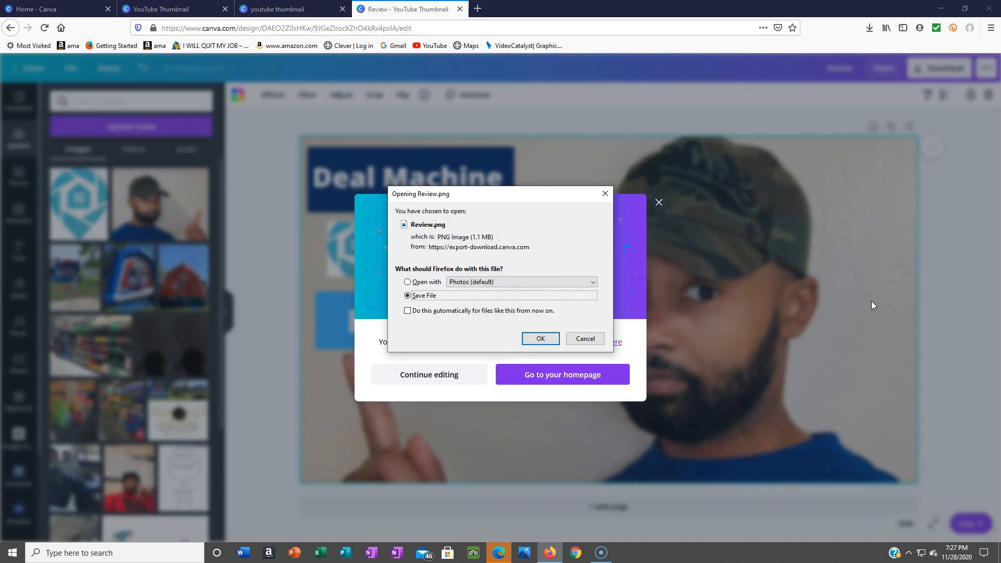
click(543, 339)
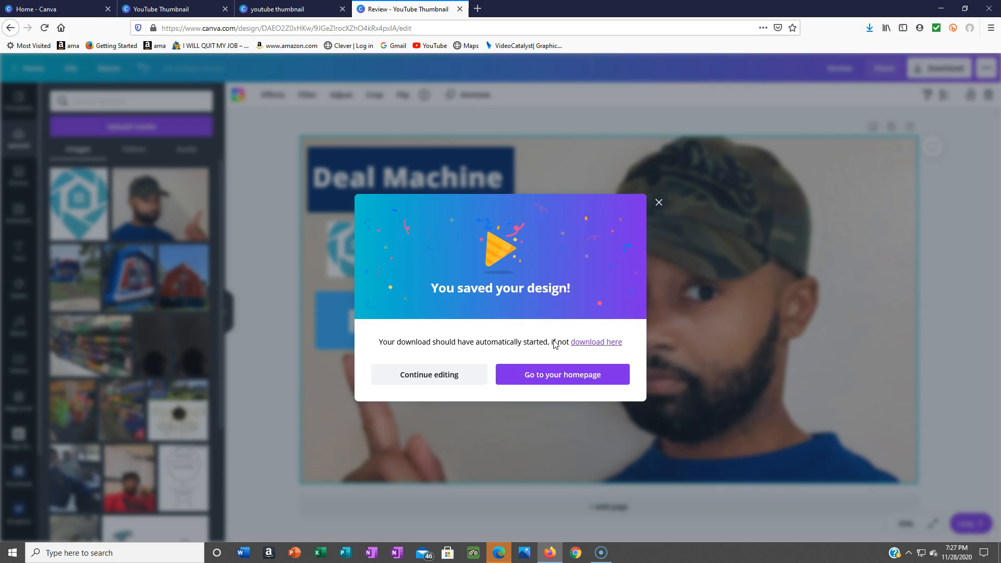
Leave the saved design and go to the homepage.
click(569, 378)
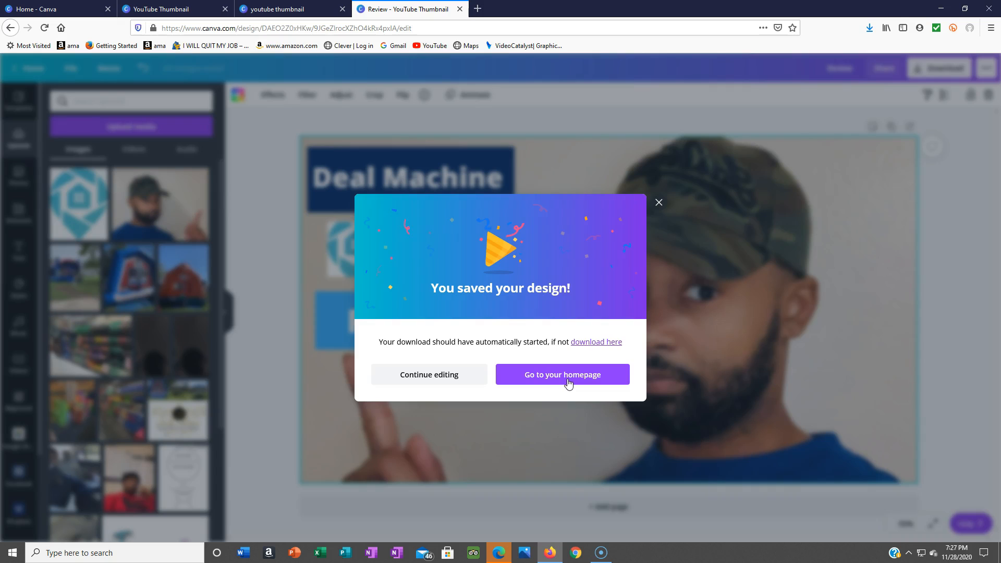
click(572, 380)
click(572, 380)
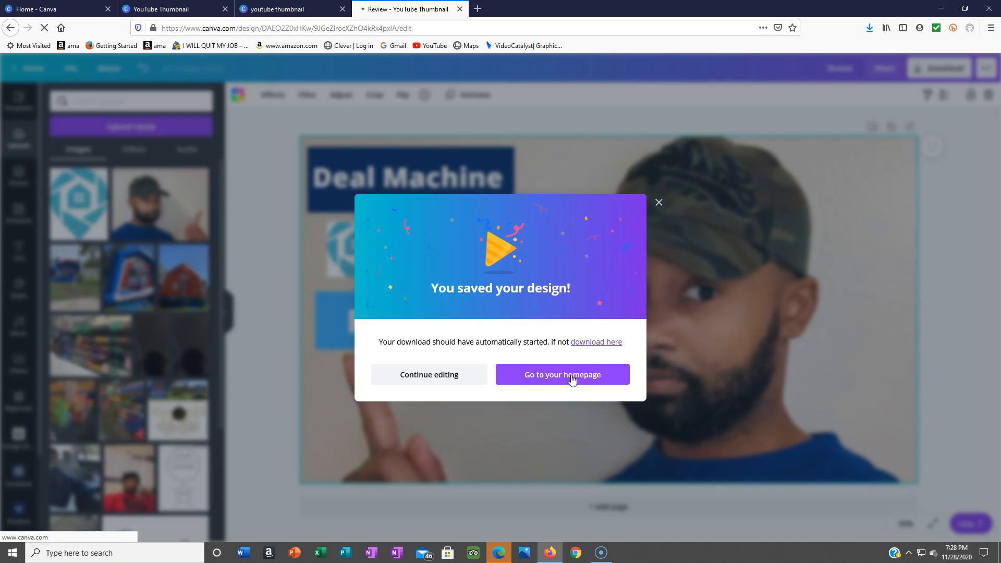